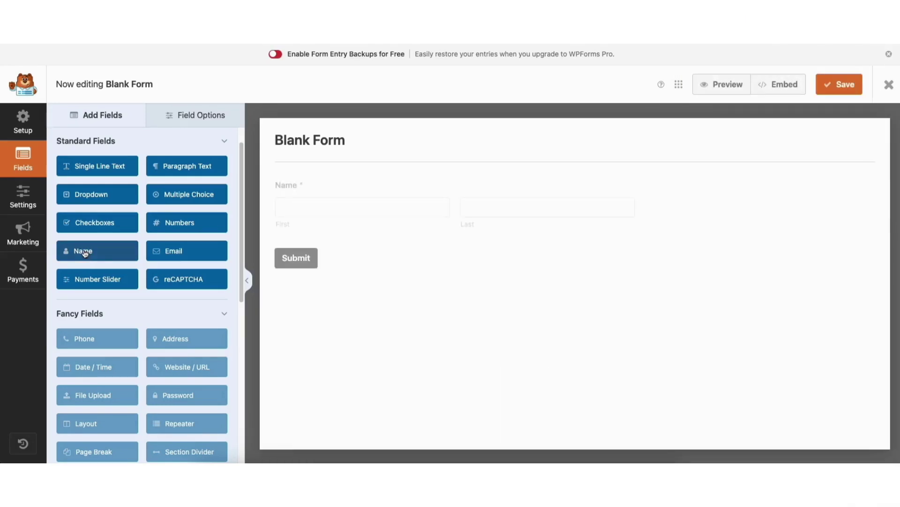
# Add Email and Paragraph Text fields to the blank form, moving Paragraph Text above Email
pyautogui.click(172, 253)
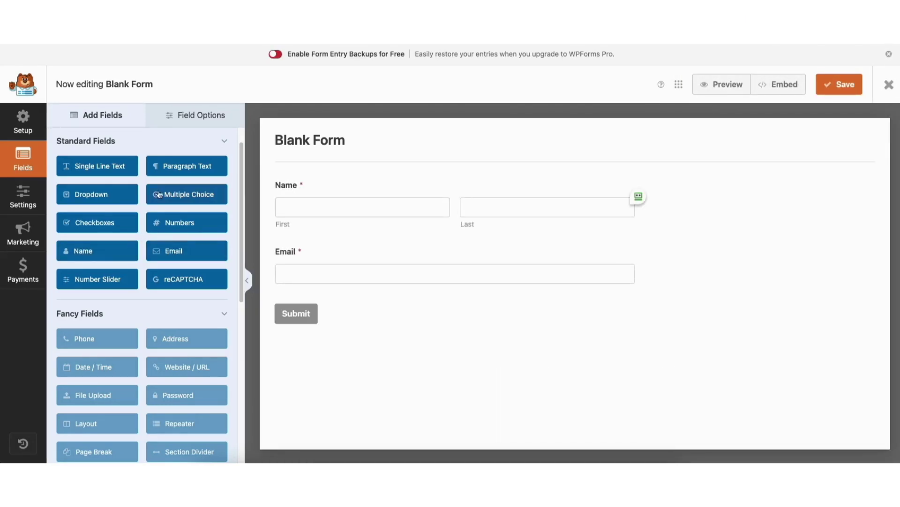
pyautogui.click(173, 168)
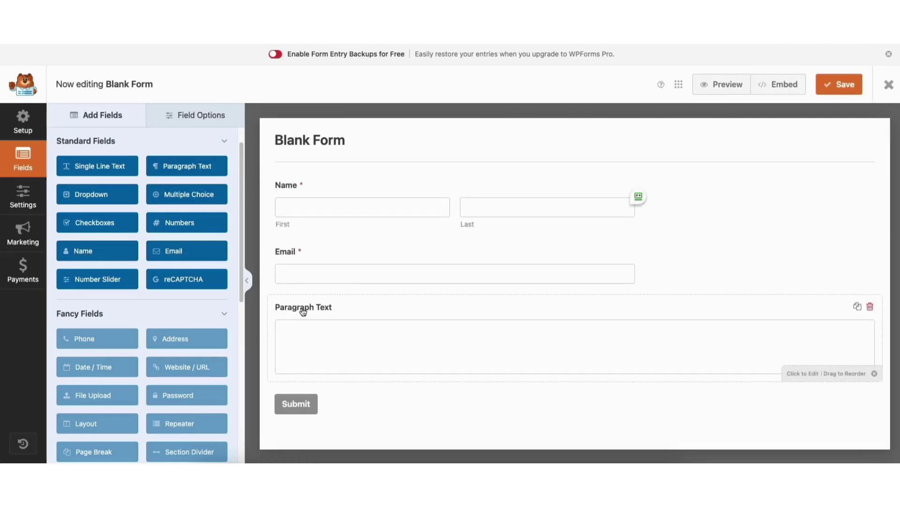
pyautogui.moveTo(304, 311); pyautogui.dragTo(301, 263)
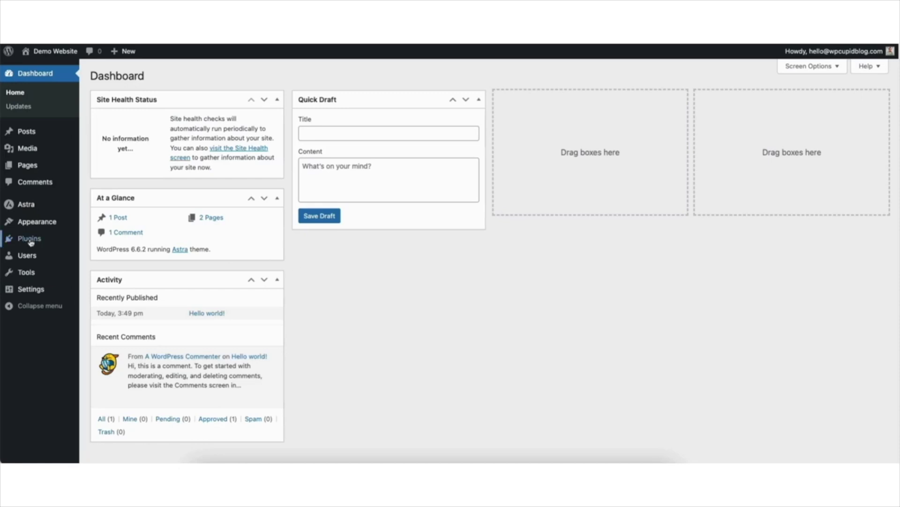
pyautogui.moveTo(29, 242)
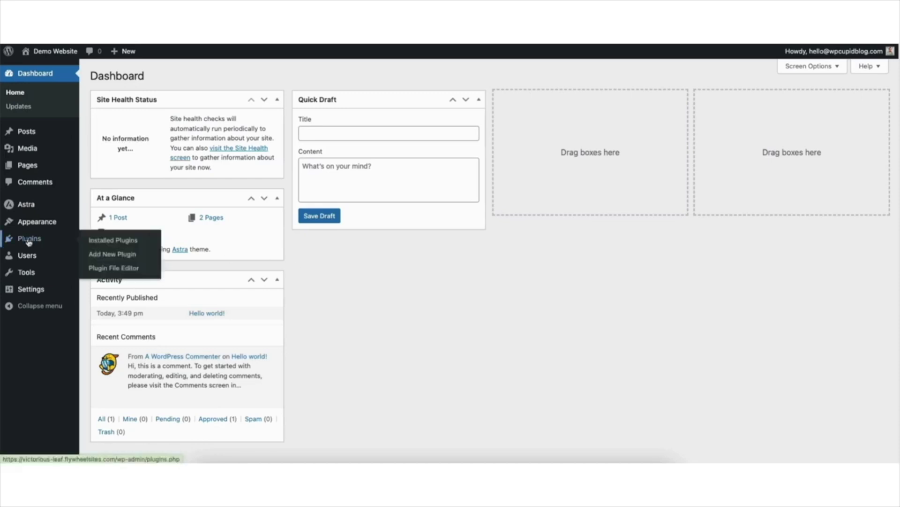
# Search the plugin directory for 'wpforms', then install and activate WPForms
pyautogui.click(110, 256)
pyautogui.click(711, 104)
pyautogui.write('wpfor')
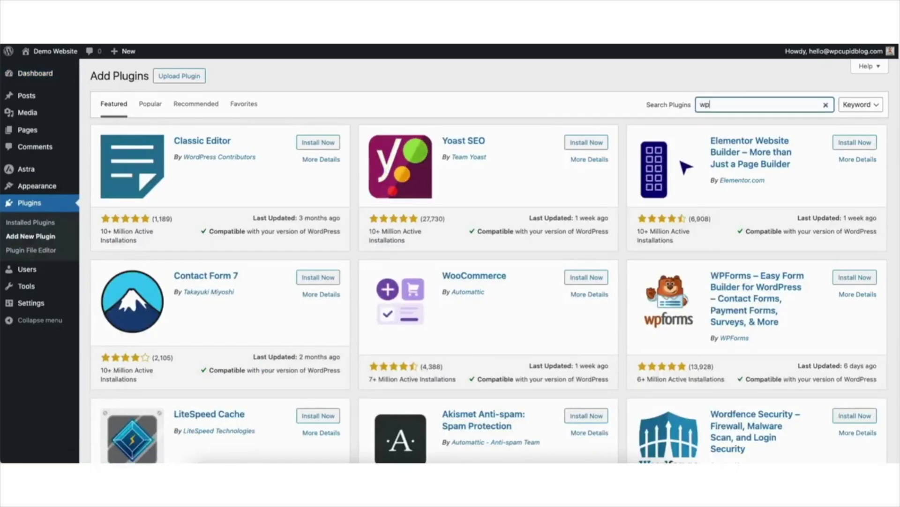
pyautogui.write('ms')
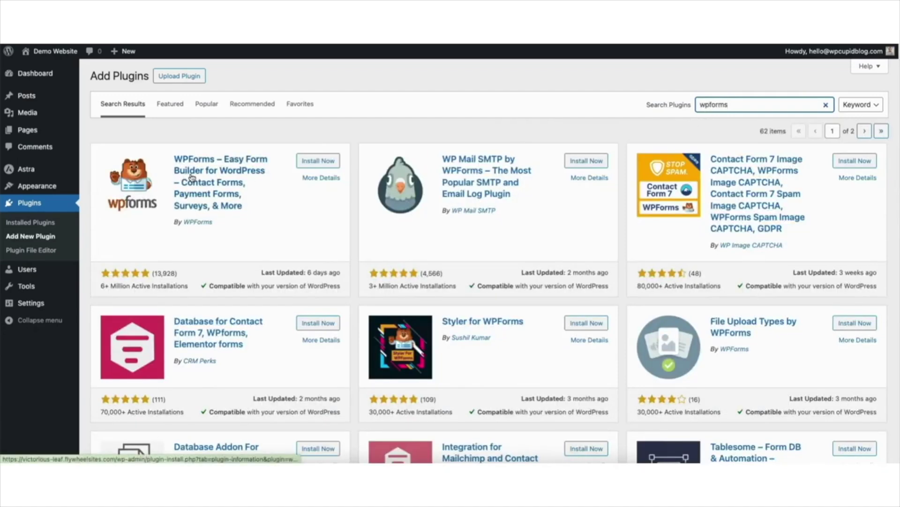
pyautogui.click(310, 162)
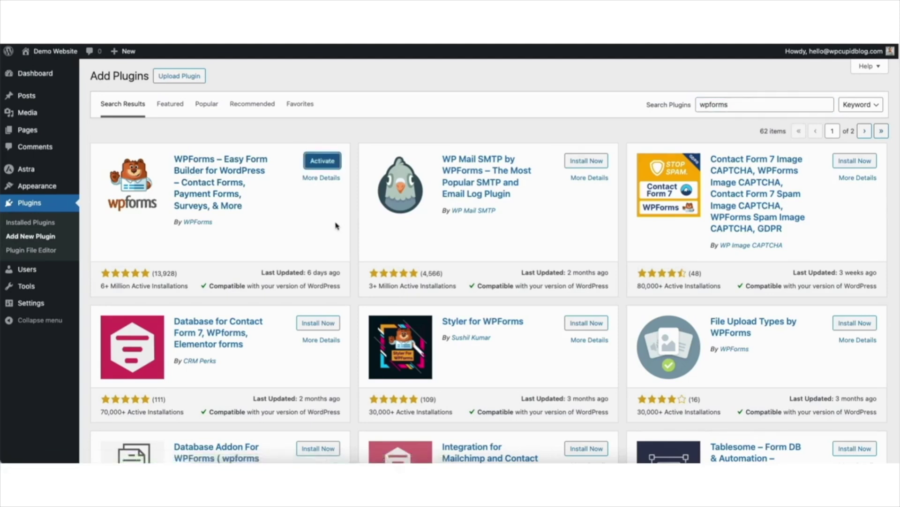
pyautogui.click(317, 162)
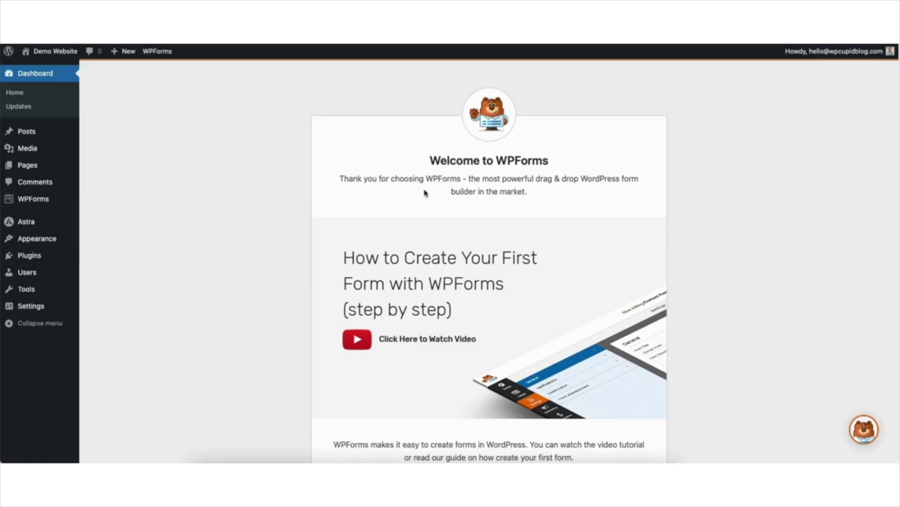
# Scroll down the WPForms welcome page and choose Create Your First Form
pyautogui.scroll(-5, 884, 143)
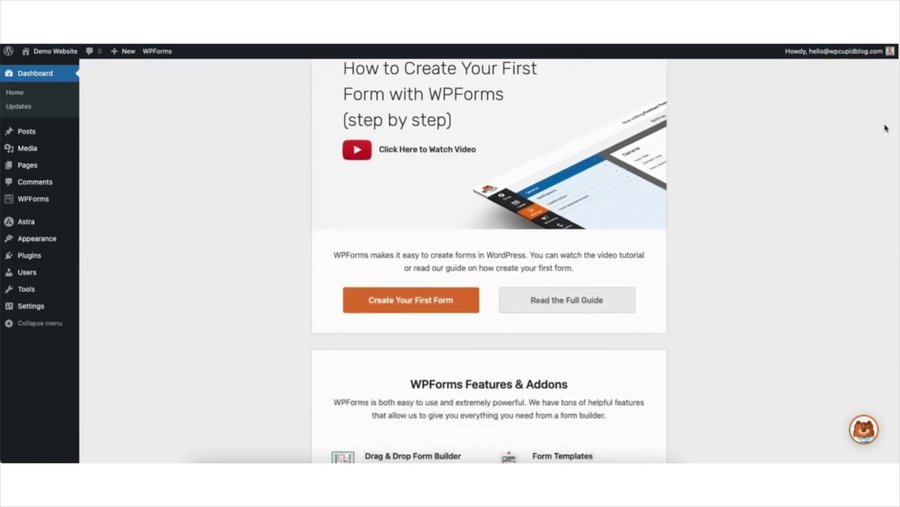
pyautogui.click(384, 249)
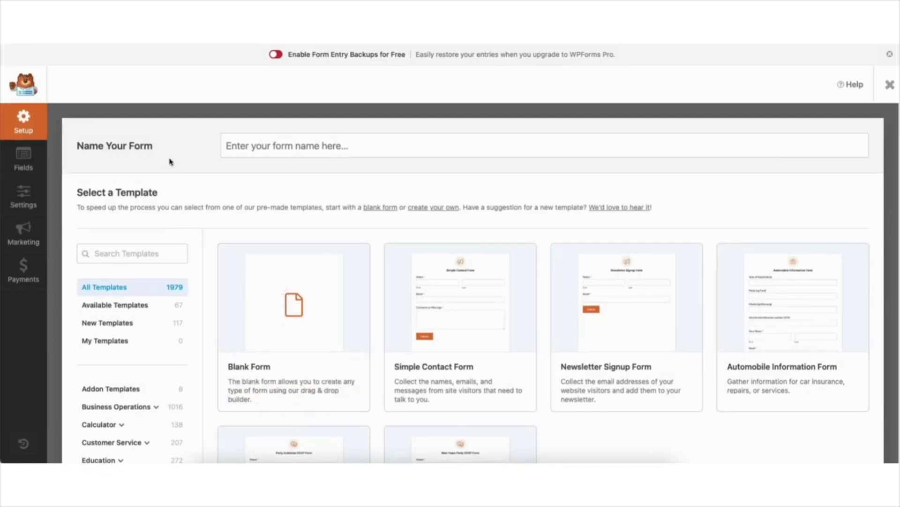
# Name the form 'Contact Form' and scroll down through the template list
pyautogui.click(262, 146)
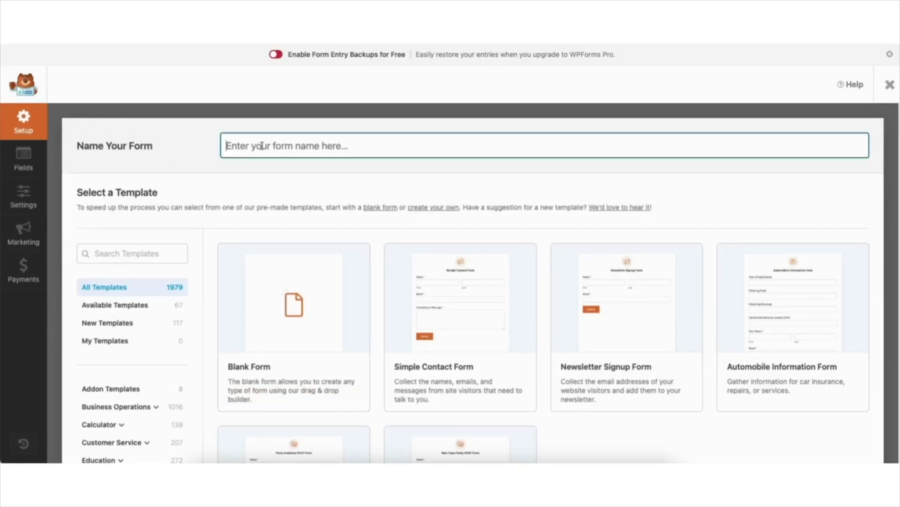
pyautogui.write('Contact ')
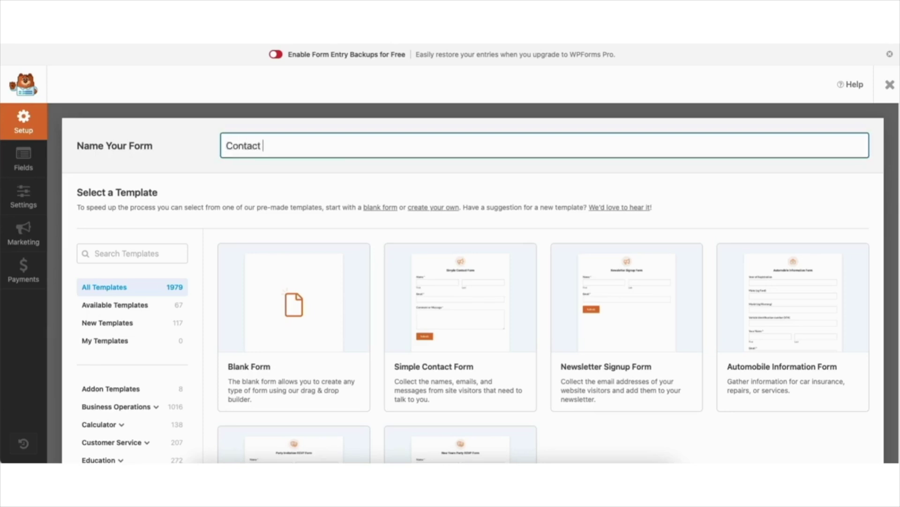
pyautogui.write('Form')
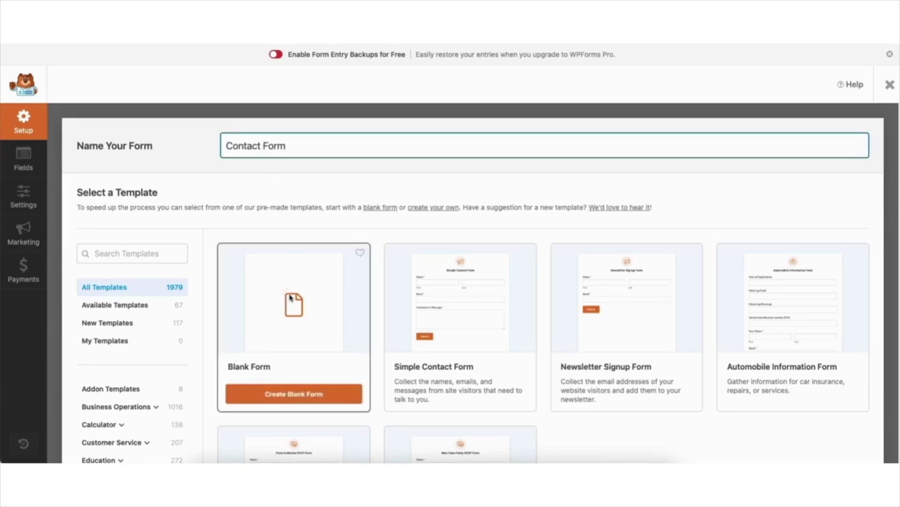
pyautogui.moveTo(448, 320)
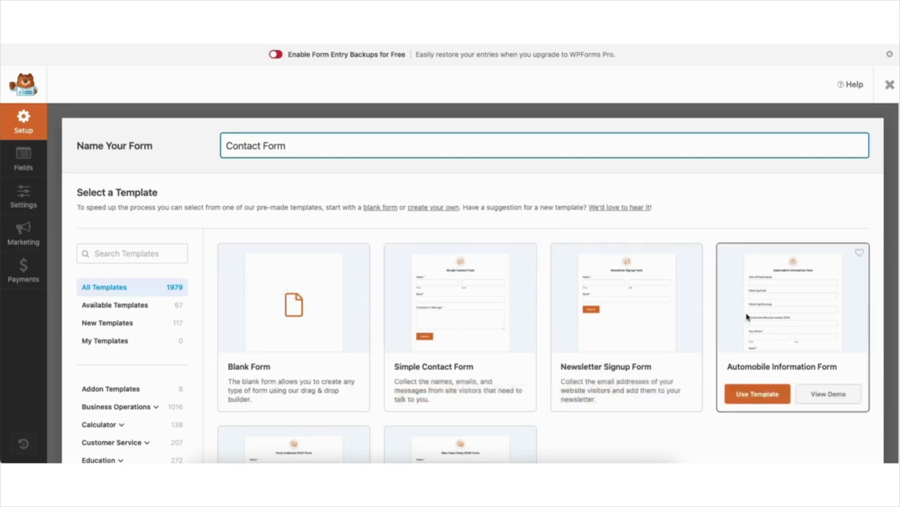
pyautogui.scroll(-15, 473, 284)
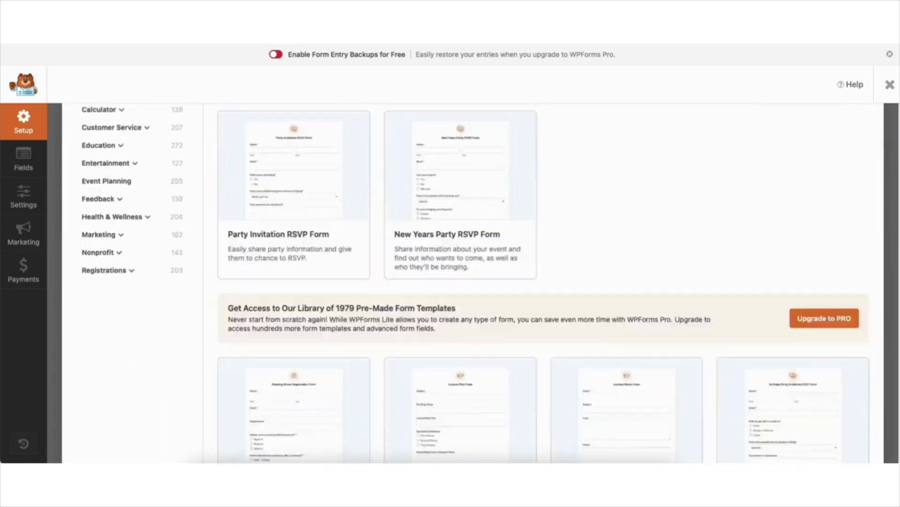
pyautogui.scroll(-18, 544, 281)
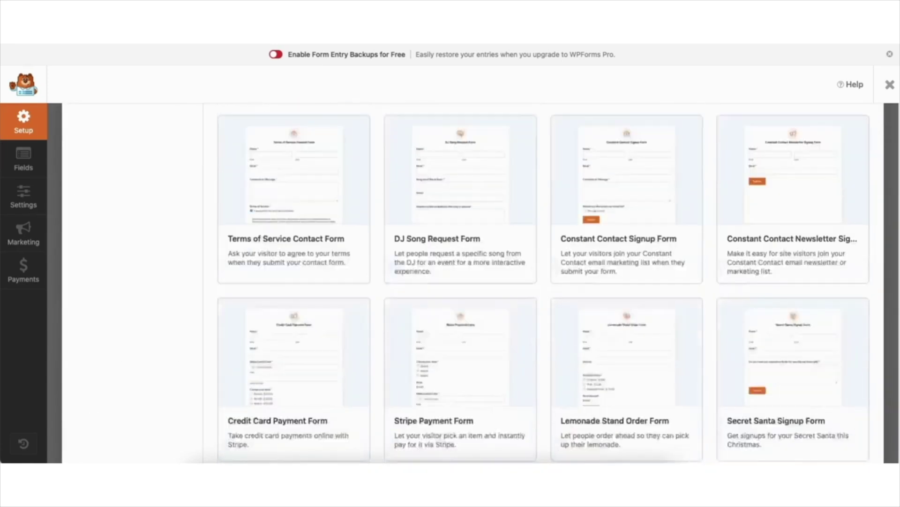
pyautogui.scroll(-20, 543, 282)
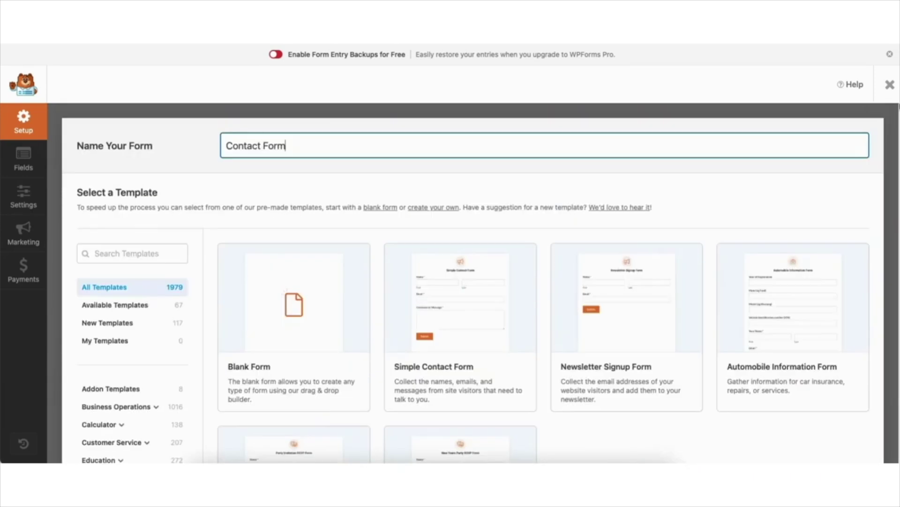
pyautogui.scroll(-5, 543, 281)
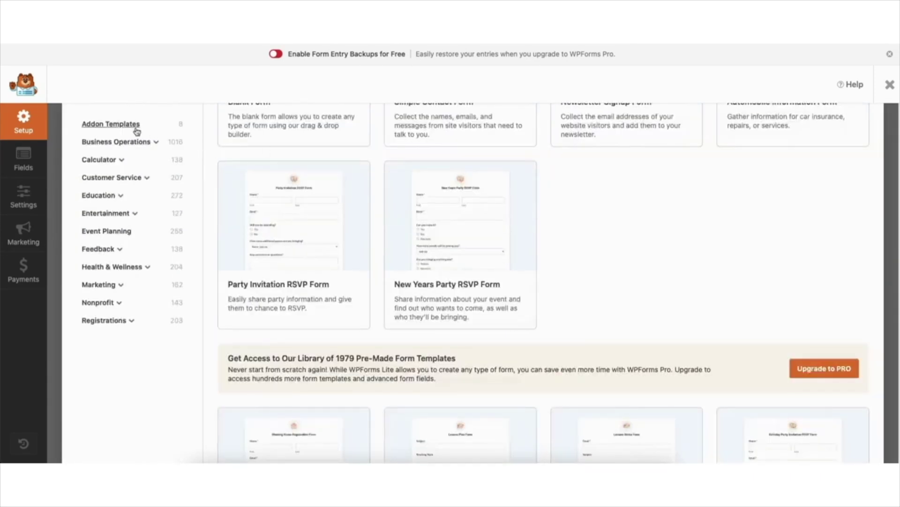
# Browse the Business Operations, Calculator and Customer Service categories, then preview the Simple Contact Form demo
pyautogui.click(121, 142)
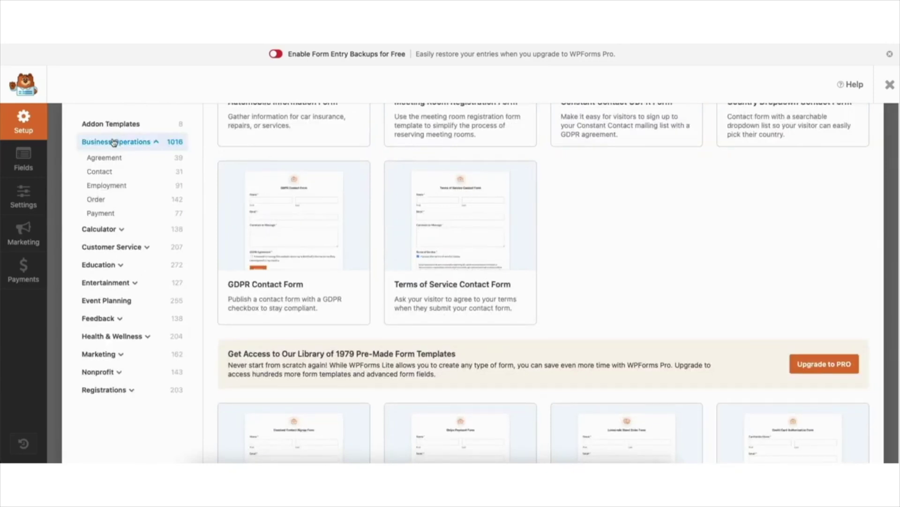
pyautogui.click(113, 230)
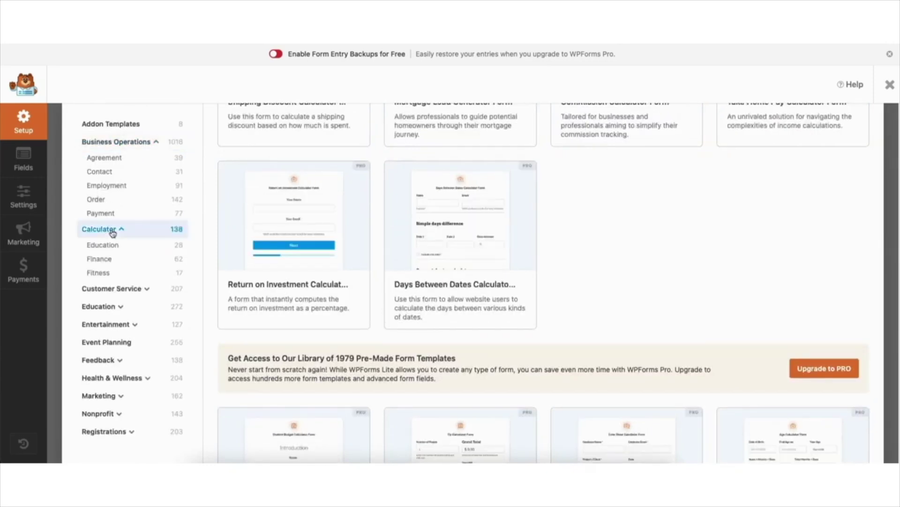
pyautogui.click(117, 288)
pyautogui.scroll(6, 114, 288)
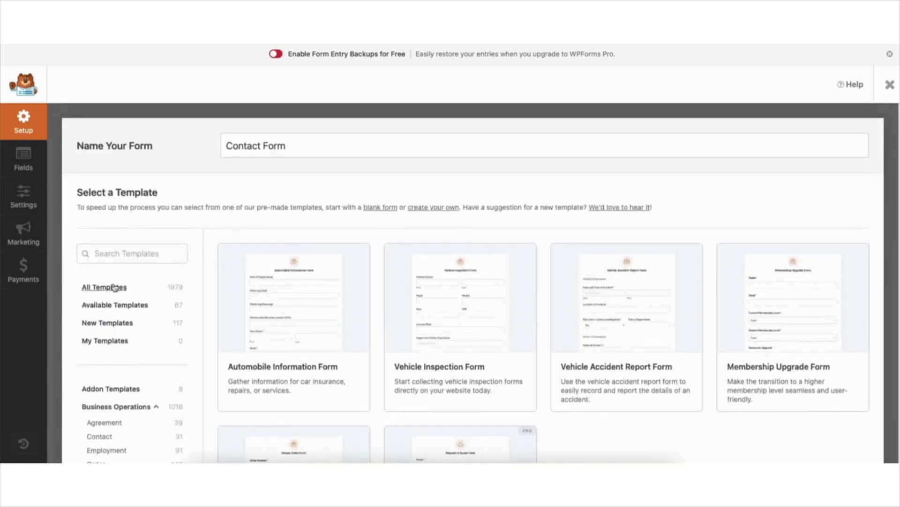
pyautogui.click(115, 288)
pyautogui.moveTo(454, 311)
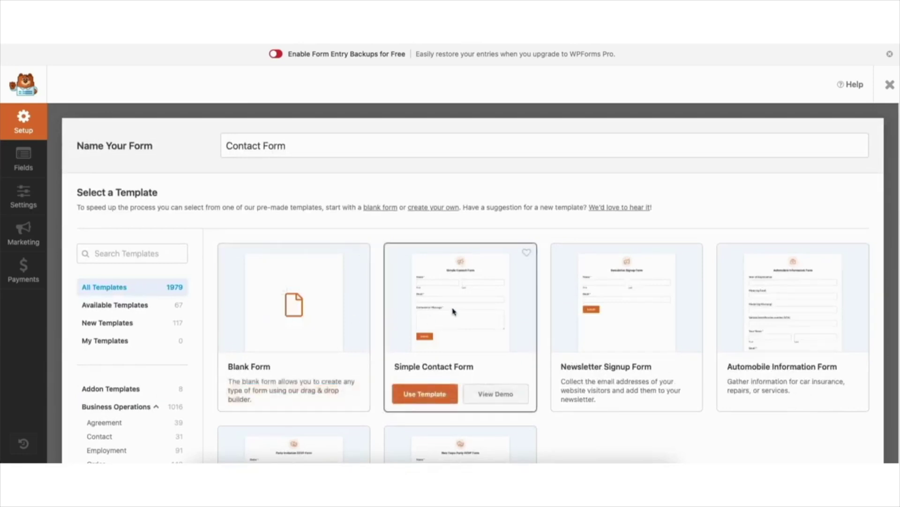
pyautogui.click(485, 396)
pyautogui.scroll(-4, 450, 254)
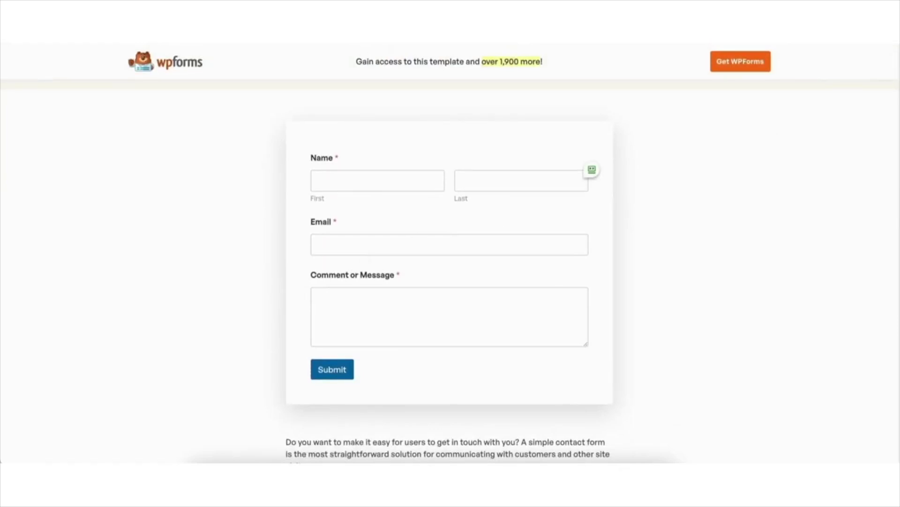
pyautogui.click(338, 23)
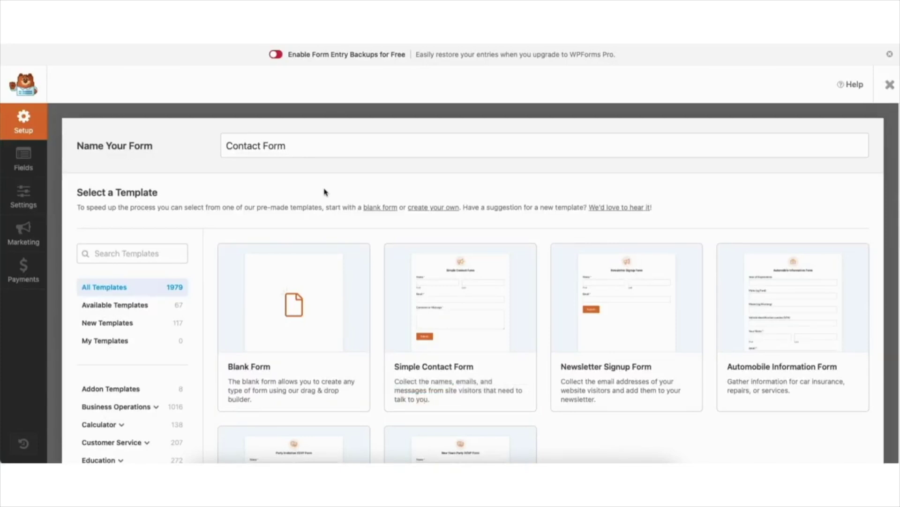
pyautogui.moveTo(281, 315)
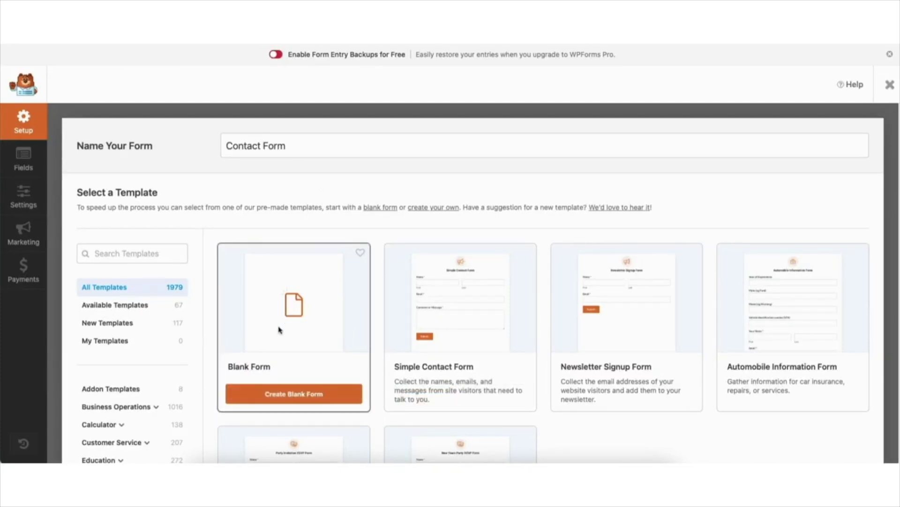
# Create the Contact Form from a blank template with Name, Email and Paragraph Text fields
pyautogui.click(283, 397)
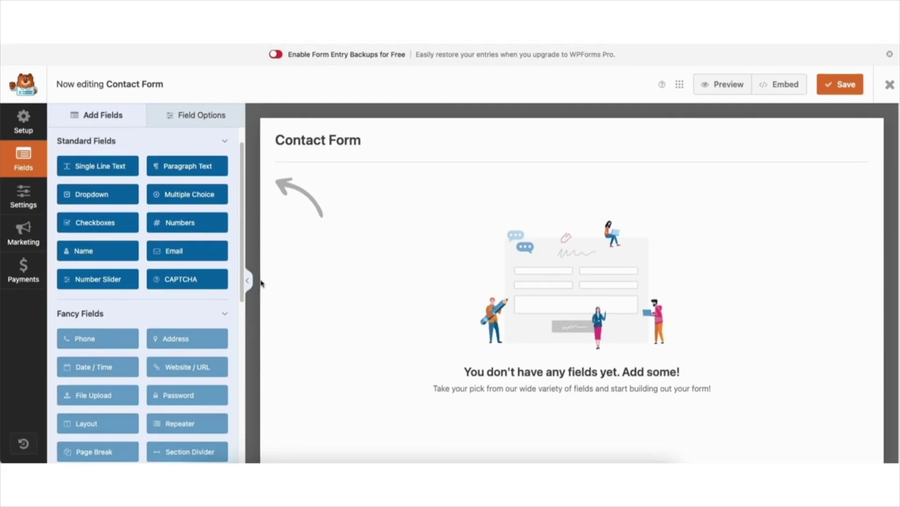
pyautogui.click(94, 251)
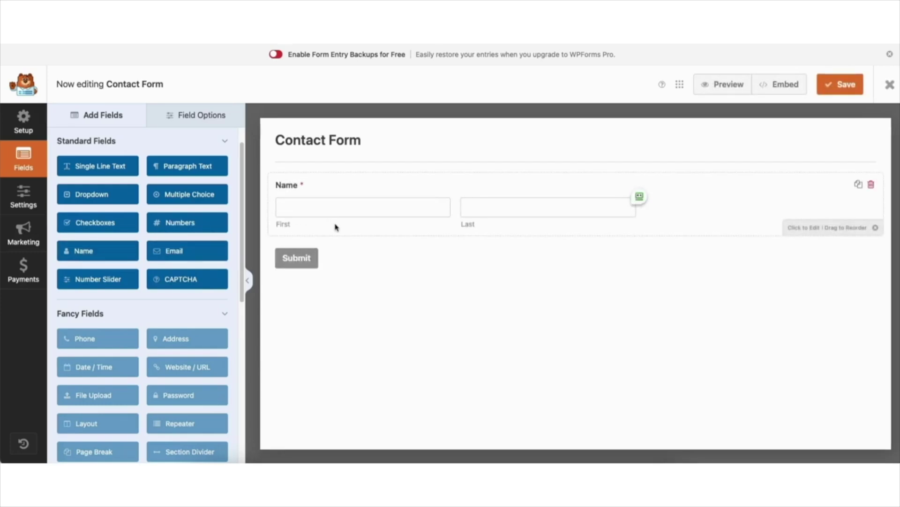
pyautogui.click(183, 252)
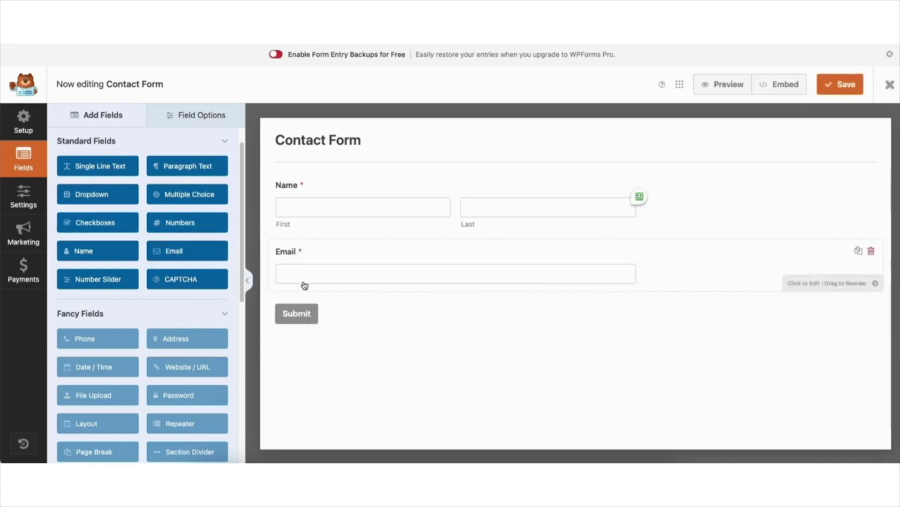
pyautogui.click(186, 167)
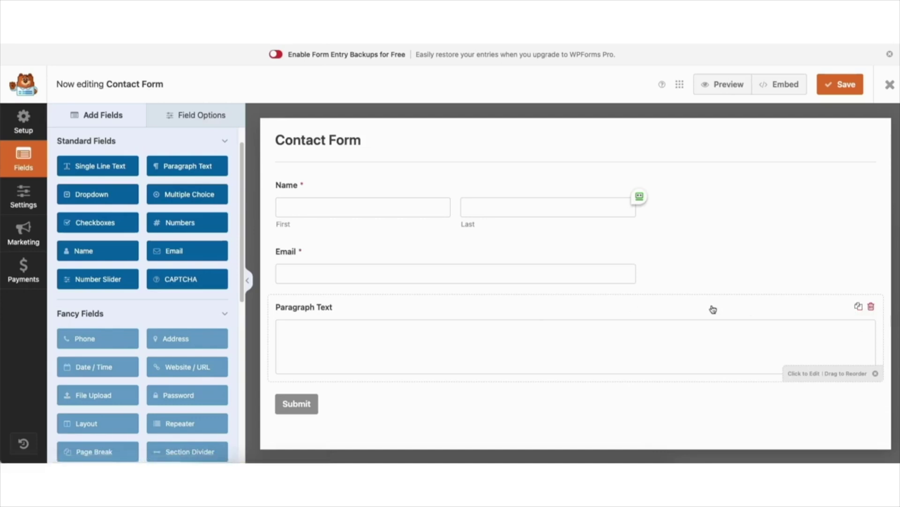
pyautogui.moveTo(694, 308); pyautogui.dragTo(686, 331)
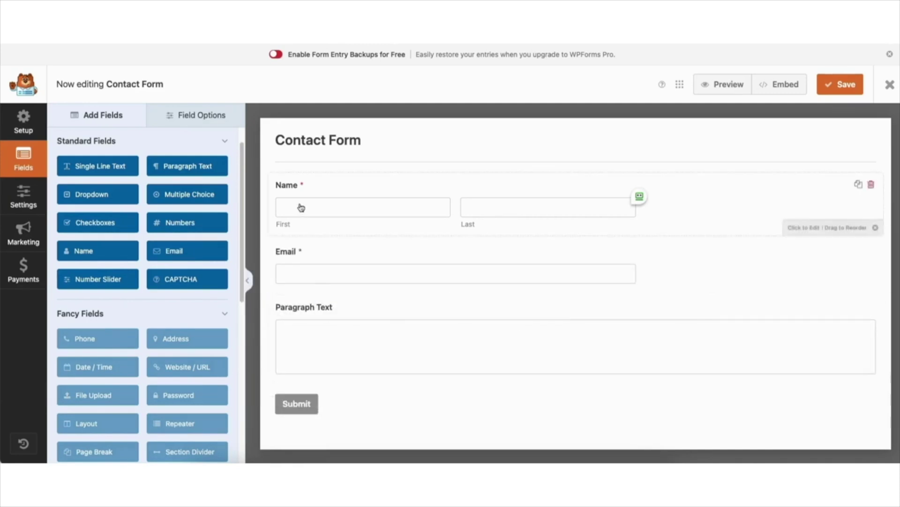
pyautogui.moveTo(106, 169)
pyautogui.mouseDown()
pyautogui.moveTo(321, 248)
pyautogui.moveTo(108, 168)
pyautogui.mouseUp()
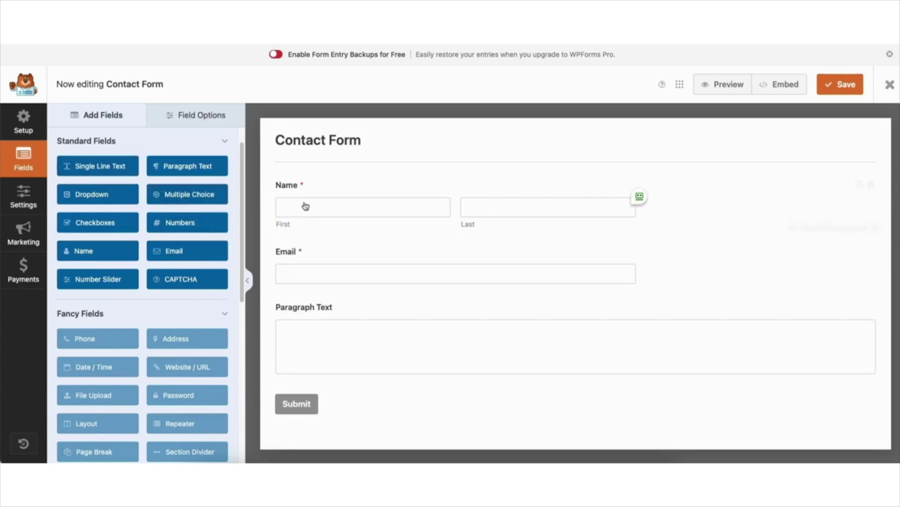
# Open the Name field's settings and add 'Demo' to its label, then remove it
pyautogui.click(331, 195)
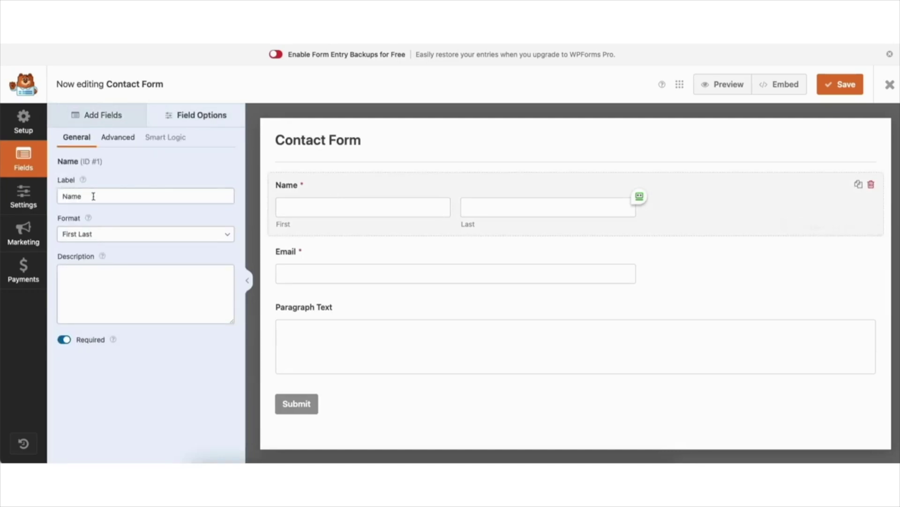
pyautogui.click(65, 195)
pyautogui.write('Demo')
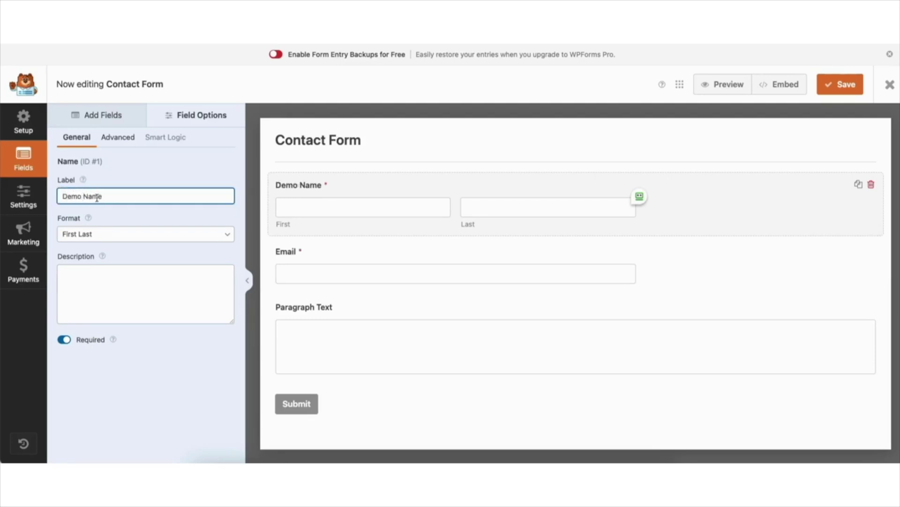
pyautogui.press('BackSpace')
pyautogui.press('BackSpace')
pyautogui.press('BackSpace')
pyautogui.press('BackSpace')
pyautogui.press('BackSpace')
# Switch the Name format through First Middle Last and Simple, then restore First Last
pyautogui.click(82, 232)
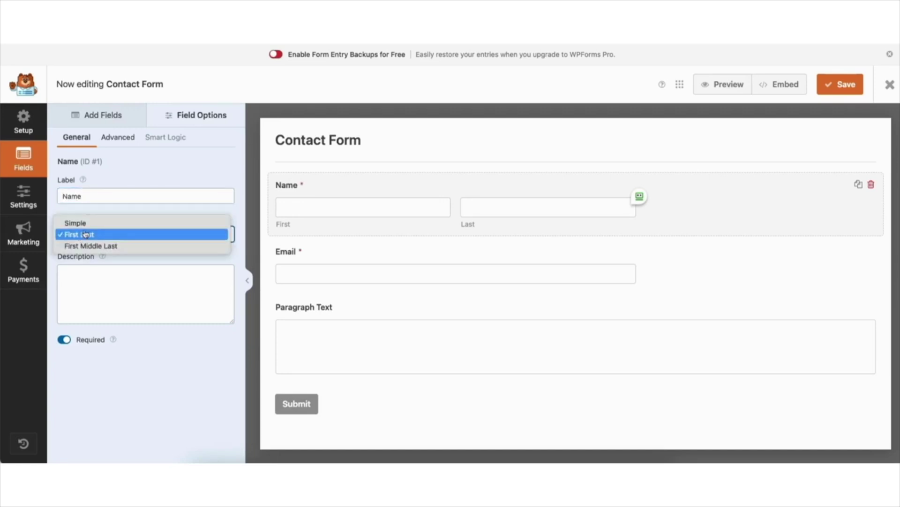
pyautogui.click(115, 233)
pyautogui.click(114, 237)
pyautogui.click(115, 243)
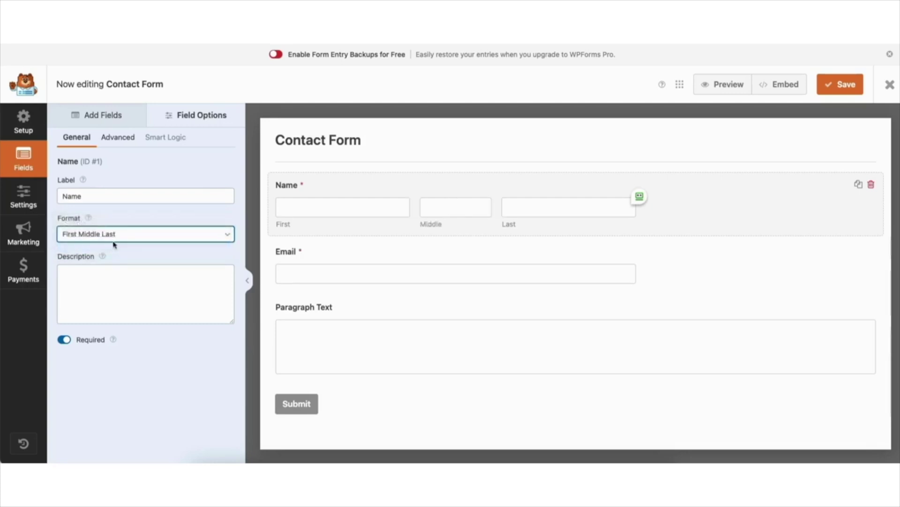
pyautogui.click(107, 234)
pyautogui.click(101, 210)
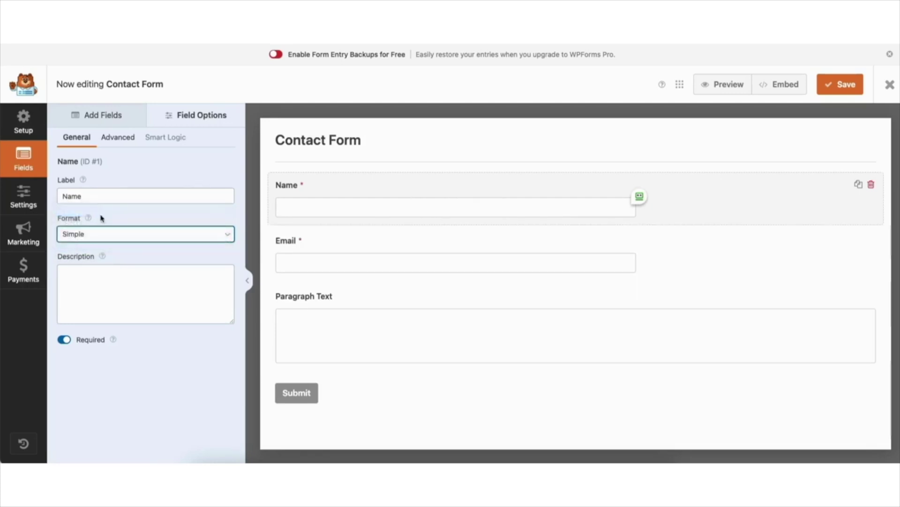
pyautogui.click(97, 235)
pyautogui.click(115, 245)
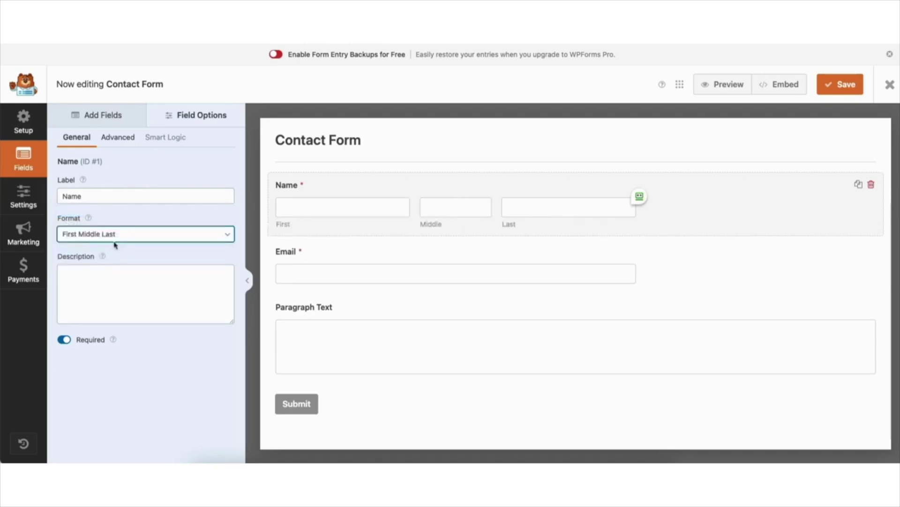
pyautogui.click(95, 234)
pyautogui.click(97, 245)
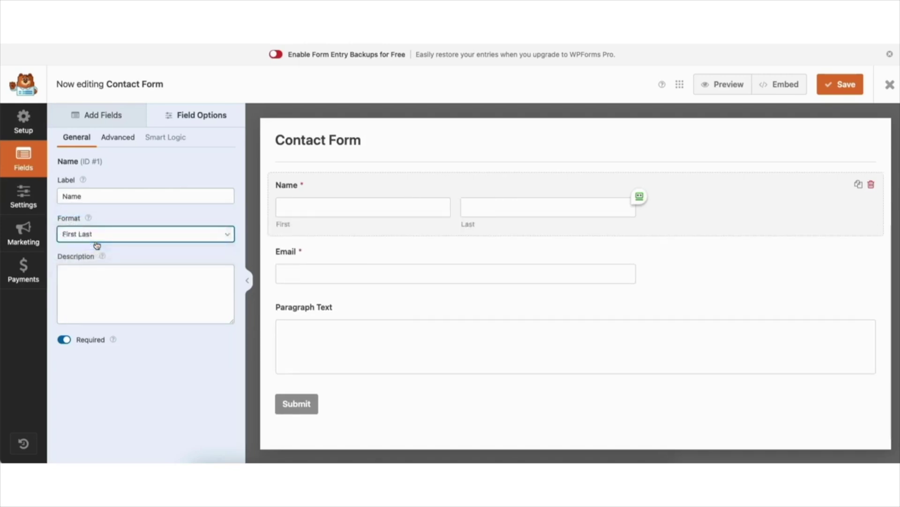
# Try the description 'This is my demo desc' and toggle Required off, reverting both
pyautogui.click(86, 275)
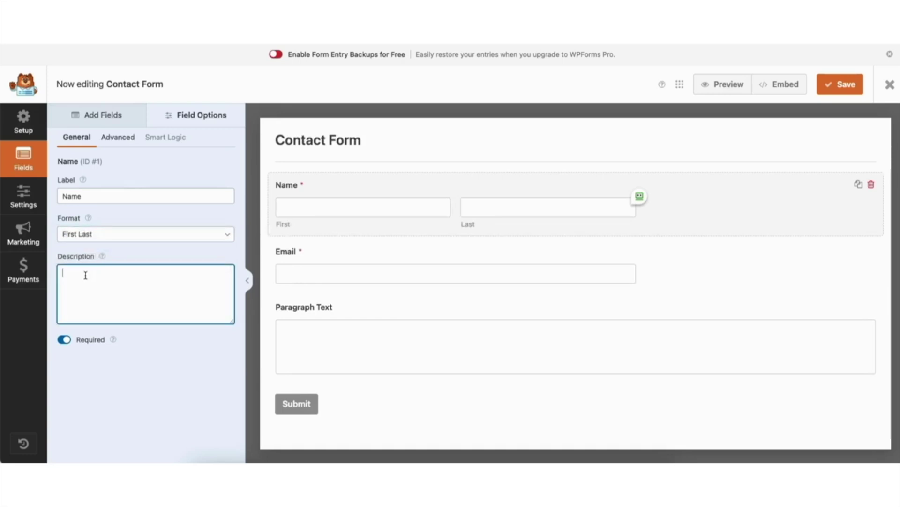
pyautogui.write('This is my')
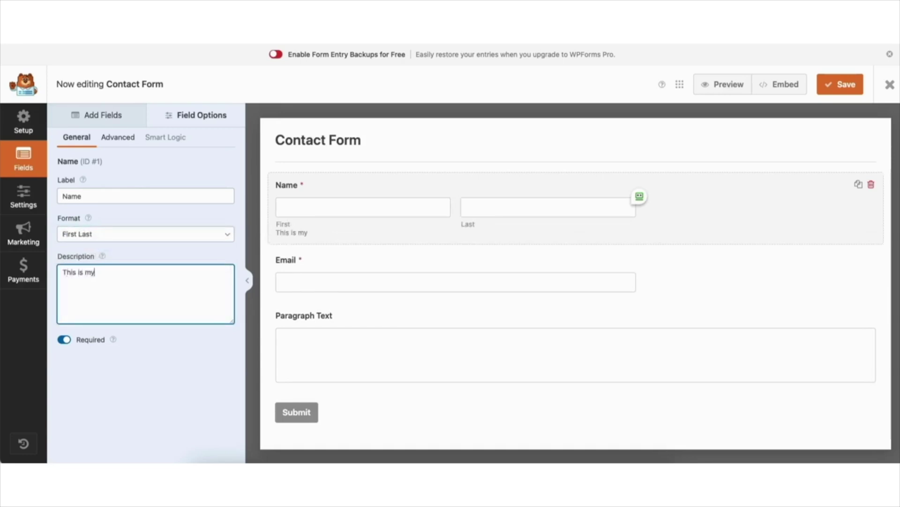
pyautogui.write(' demo desc')
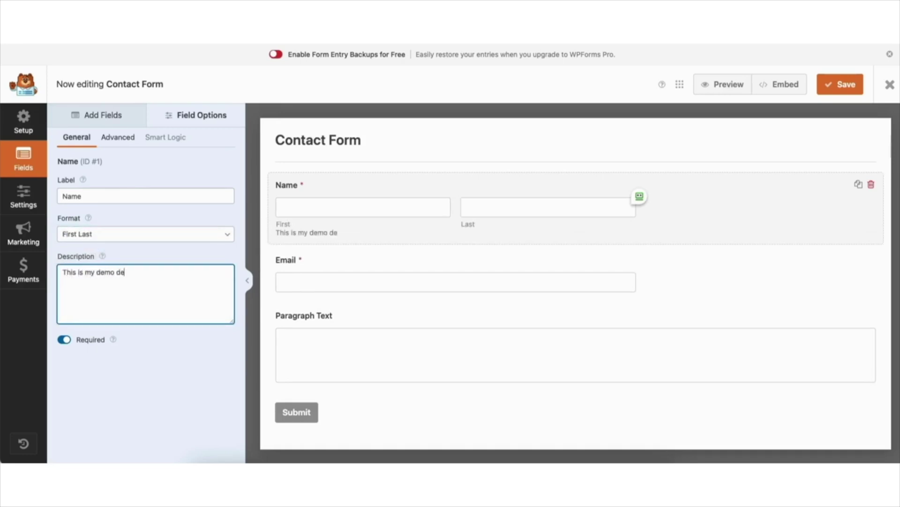
pyautogui.press('BackSpace')
pyautogui.press('BackSpace')
pyautogui.press('BackSpace')
pyautogui.press('BackSpace')
pyautogui.press('BackSpace')
pyautogui.press('BackSpace')
pyautogui.press('BackSpace')
pyautogui.press('BackSpace')
pyautogui.press('BackSpace')
pyautogui.press('BackSpace')
pyautogui.press('BackSpace')
pyautogui.press('BackSpace')
pyautogui.press('BackSpace')
pyautogui.press('BackSpace')
pyautogui.press('BackSpace')
pyautogui.press('BackSpace')
pyautogui.press('BackSpace')
pyautogui.press('BackSpace')
pyautogui.press('BackSpace')
pyautogui.press('BackSpace')
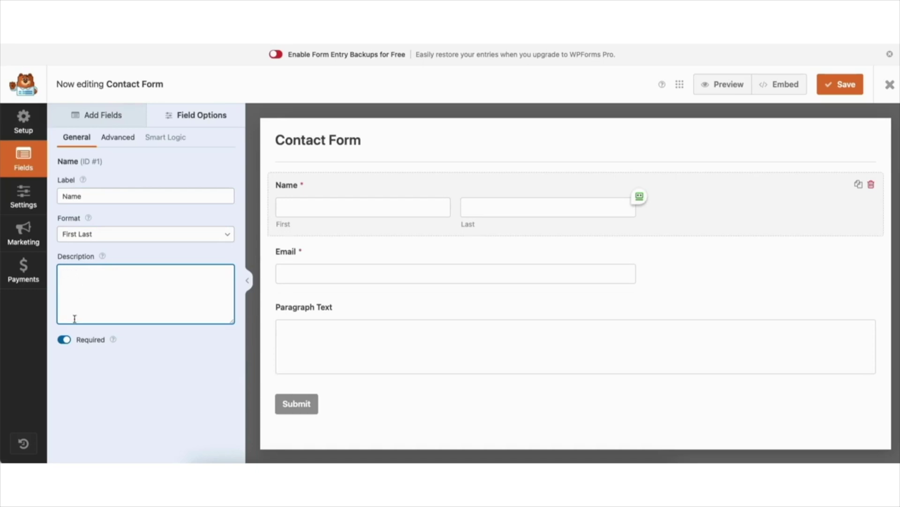
pyautogui.click(65, 340)
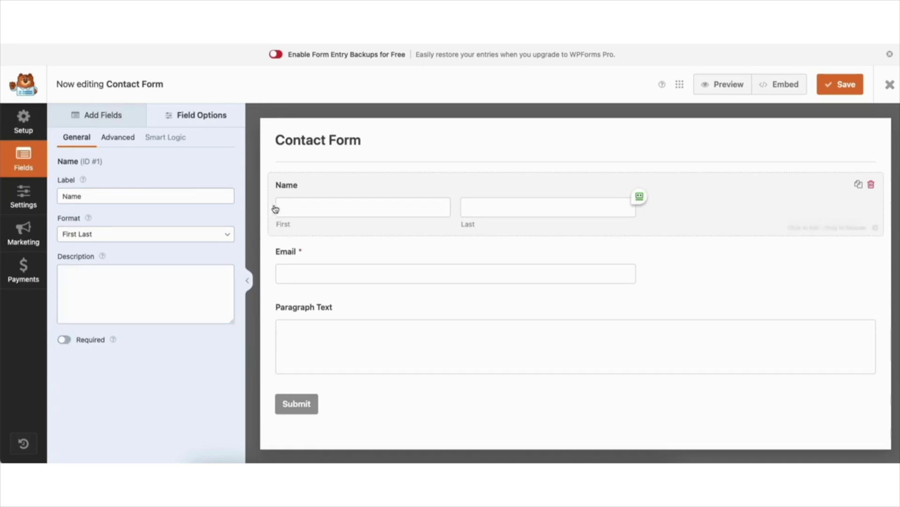
pyautogui.click(64, 340)
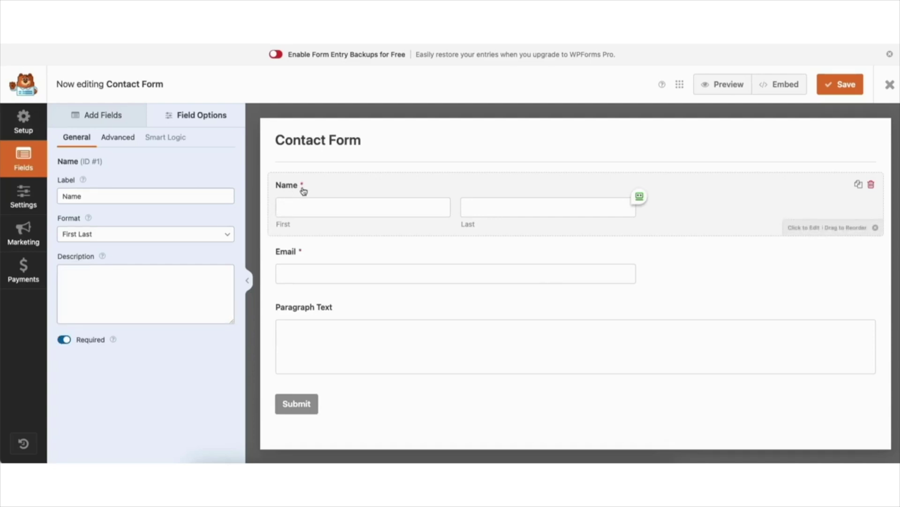
# Under Advanced options, try the Small field size and return it to Medium
pyautogui.click(118, 139)
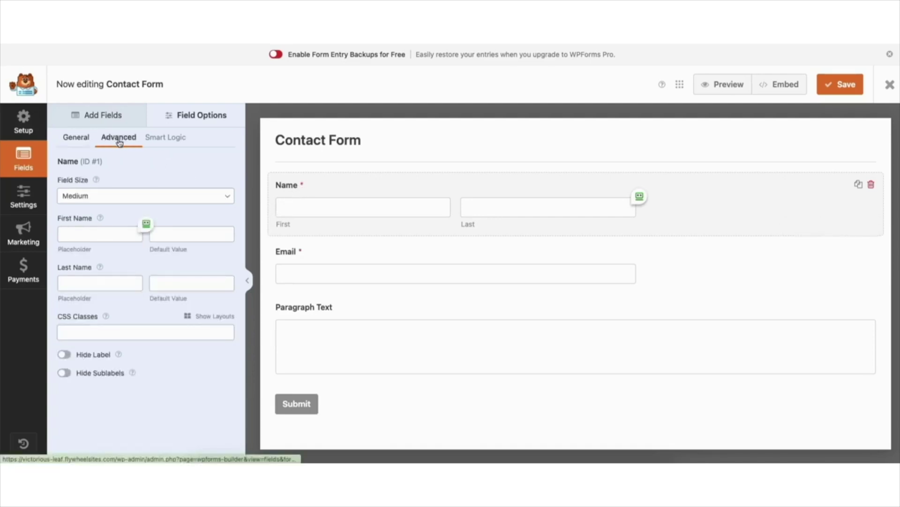
pyautogui.click(93, 198)
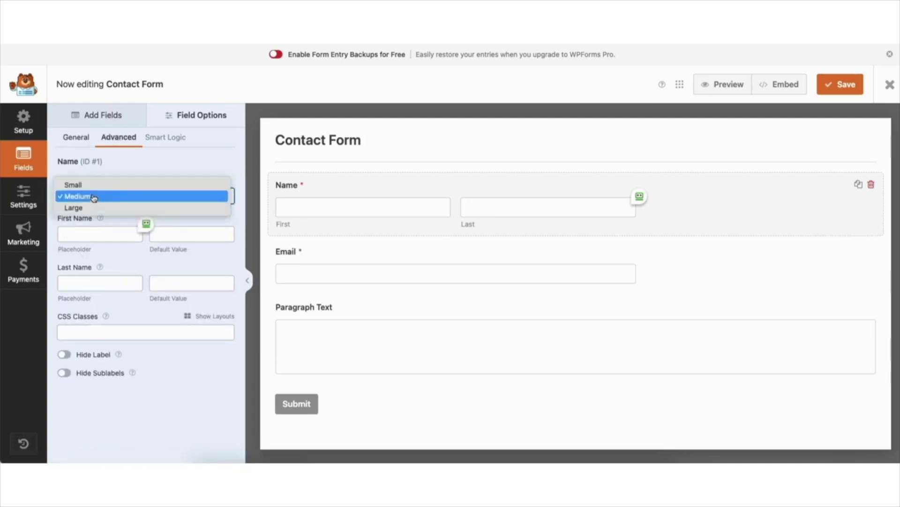
pyautogui.click(96, 190)
pyautogui.press('Up')
pyautogui.click(89, 195)
pyautogui.click(85, 213)
# Enter 'Enter your full name' as the first name placeholder, then clear it
pyautogui.click(78, 234)
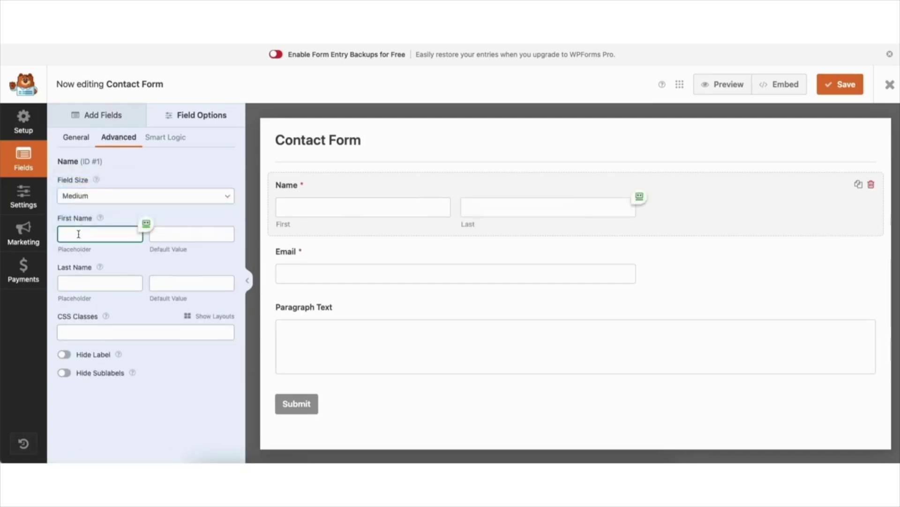
pyautogui.write('Enter your full name')
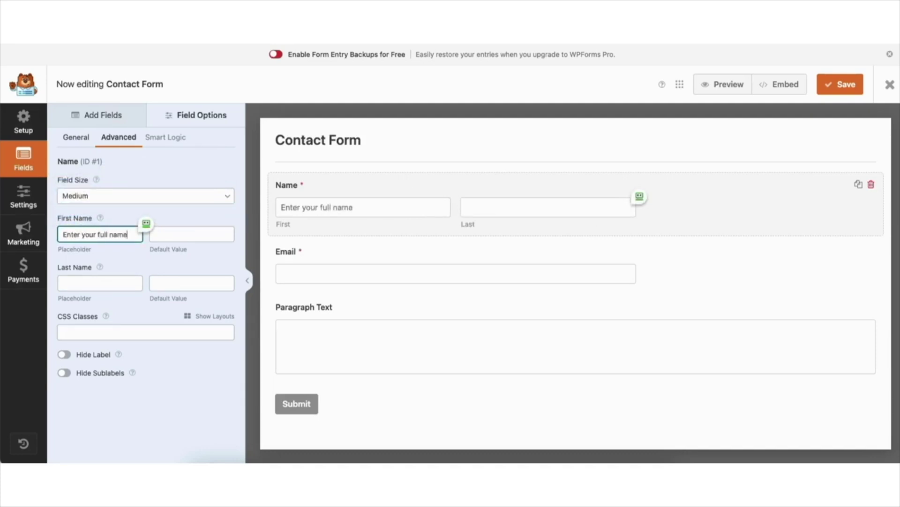
pyautogui.moveTo(133, 235); pyautogui.dragTo(34, 239)
pyautogui.press('BackSpace')
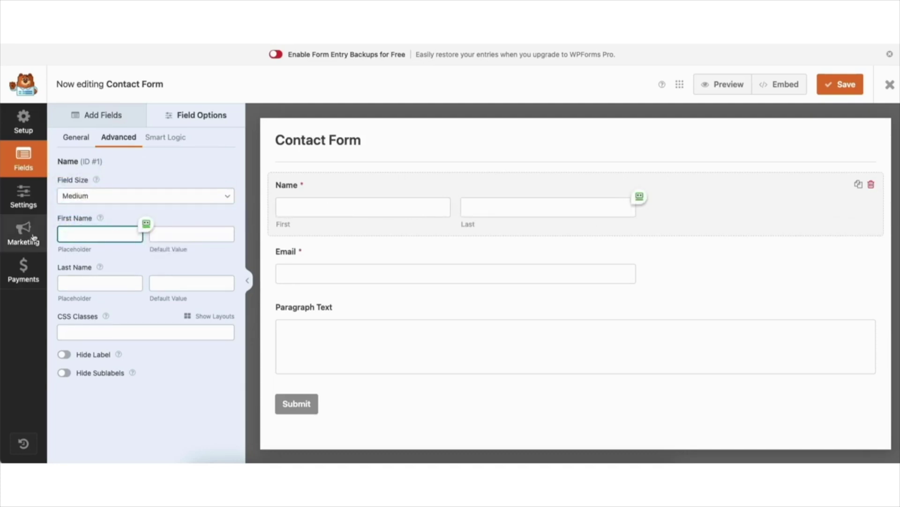
# Turn Hide Label and Hide Sublabels on and back off for the Name field
pyautogui.click(65, 355)
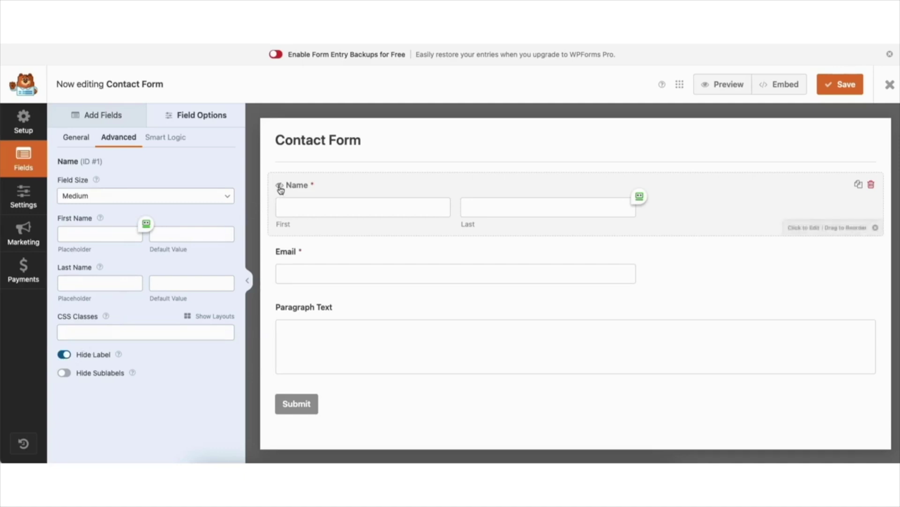
pyautogui.moveTo(280, 189)
pyautogui.click(65, 355)
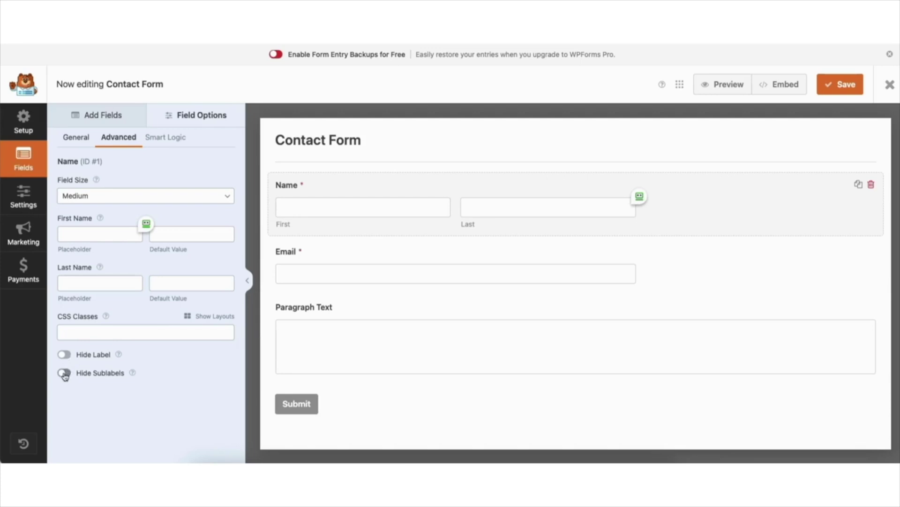
pyautogui.click(65, 373)
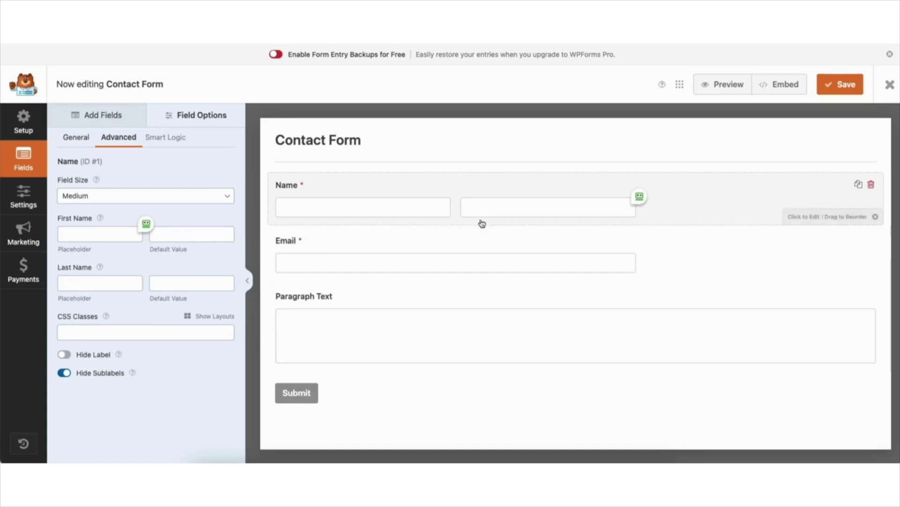
pyautogui.click(64, 373)
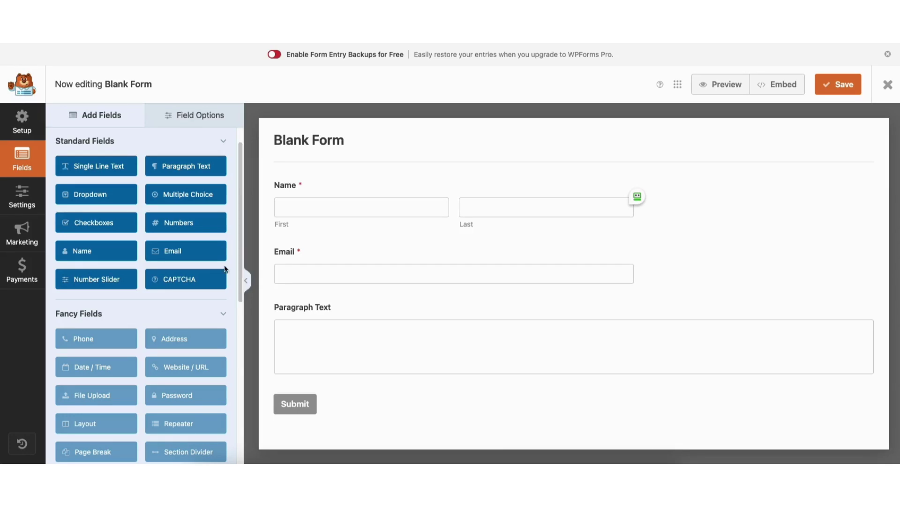
# Attempt to add a CAPTCHA field and follow the Heads up! notice to CAPTCHA settings
pyautogui.click(173, 283)
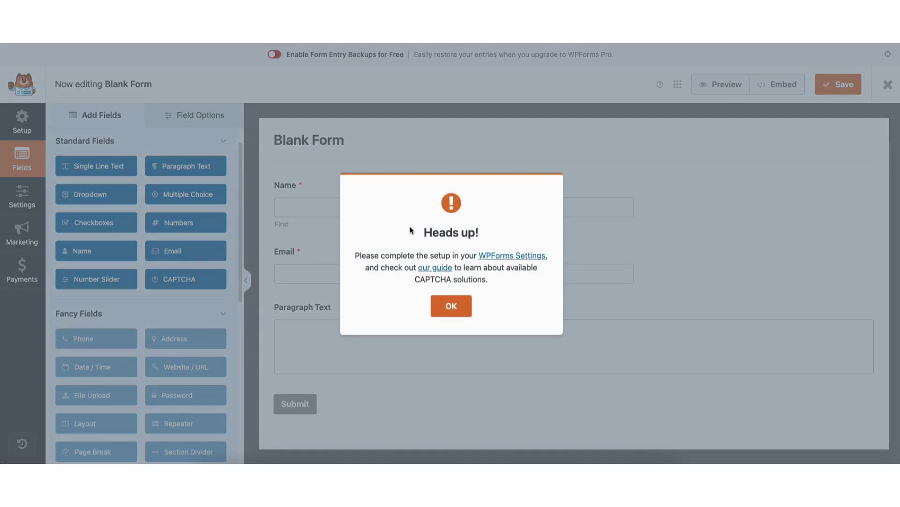
pyautogui.click(504, 255)
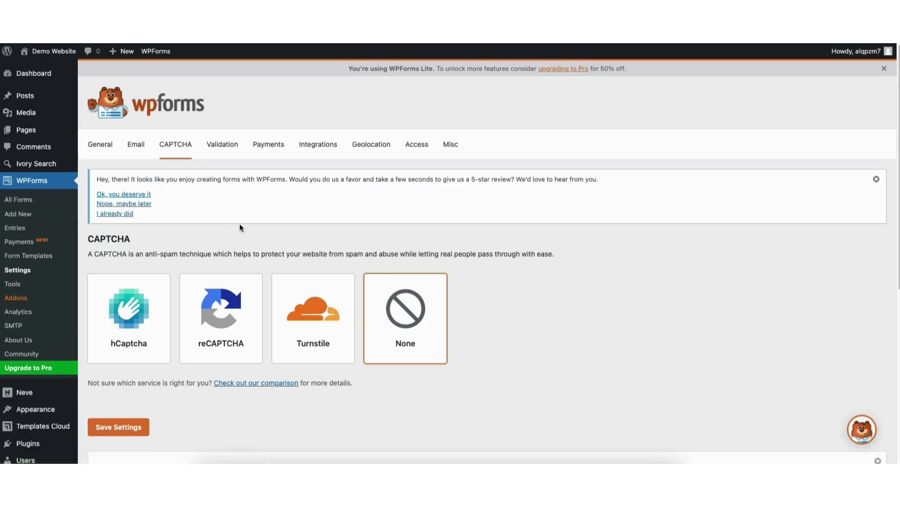
# Select reCAPTCHA on the CAPTCHA settings tab and begin a 'google recaptcha' search in Chrome
pyautogui.click(214, 318)
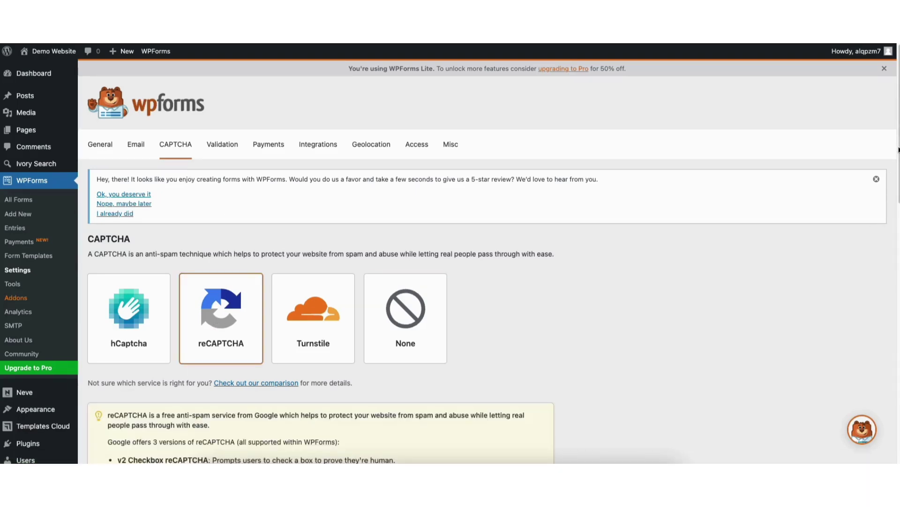
pyautogui.scroll(-8, 872, 271)
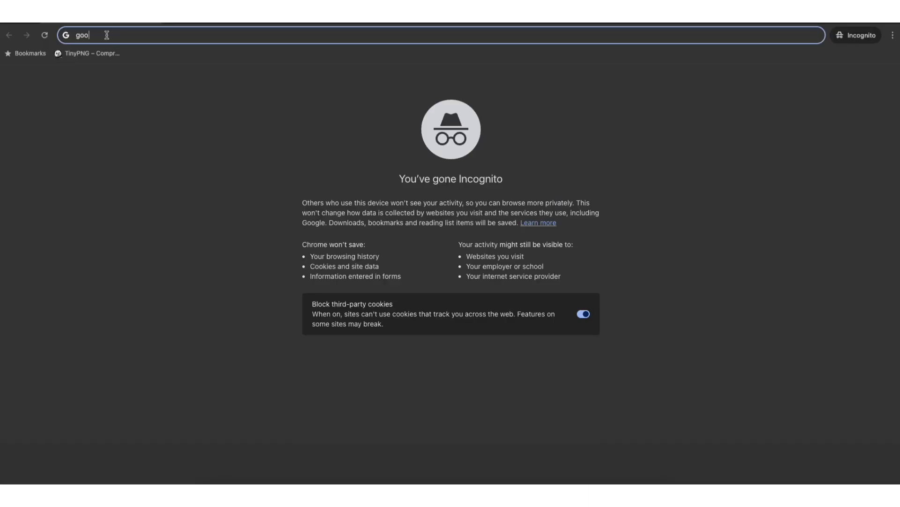
pyautogui.write('gle recapt')
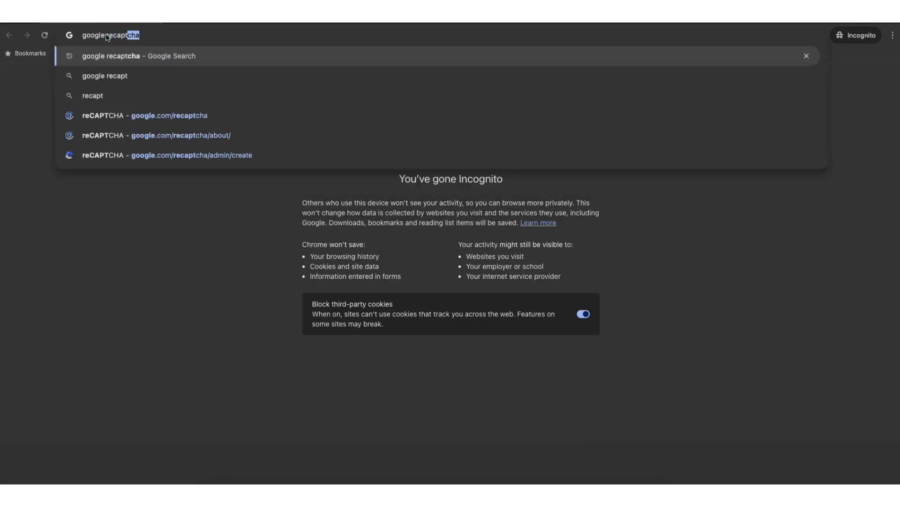
# Search Google for recaptcha and reach the v3 Admin Console's Register a new site form
pyautogui.press('Return')
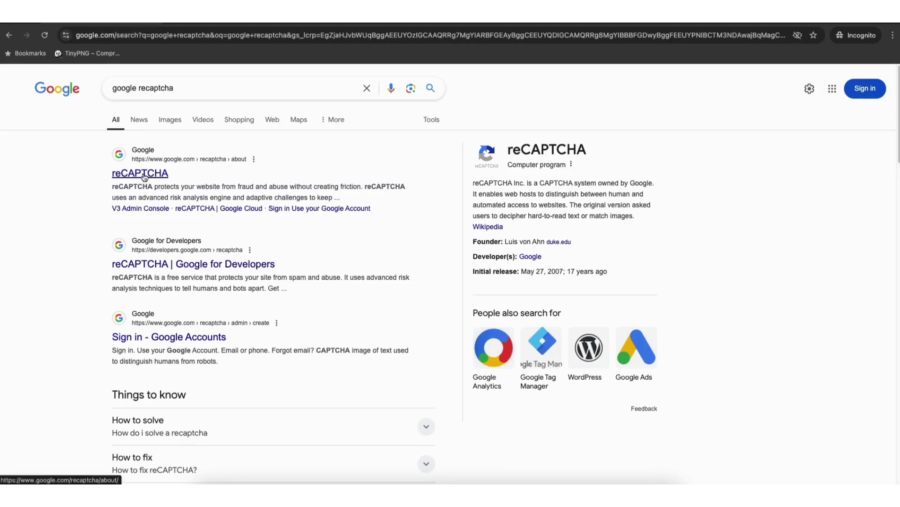
pyautogui.click(144, 176)
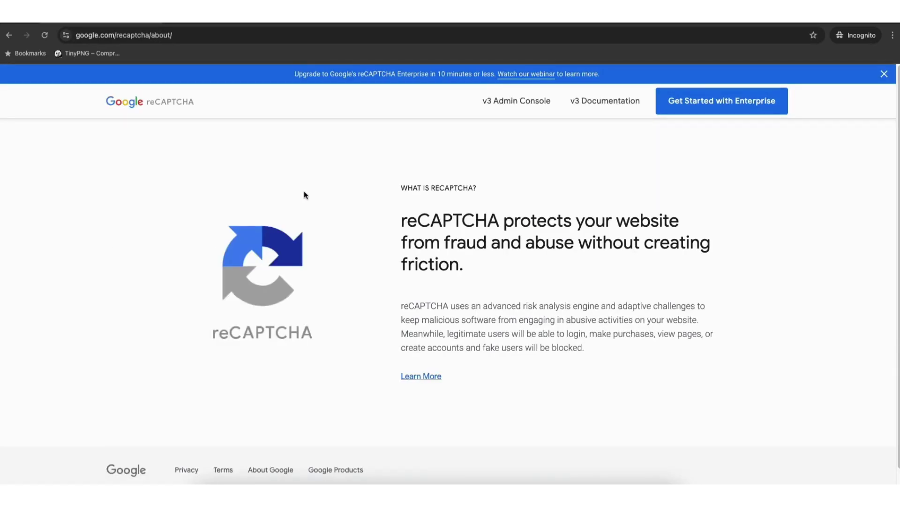
pyautogui.click(516, 103)
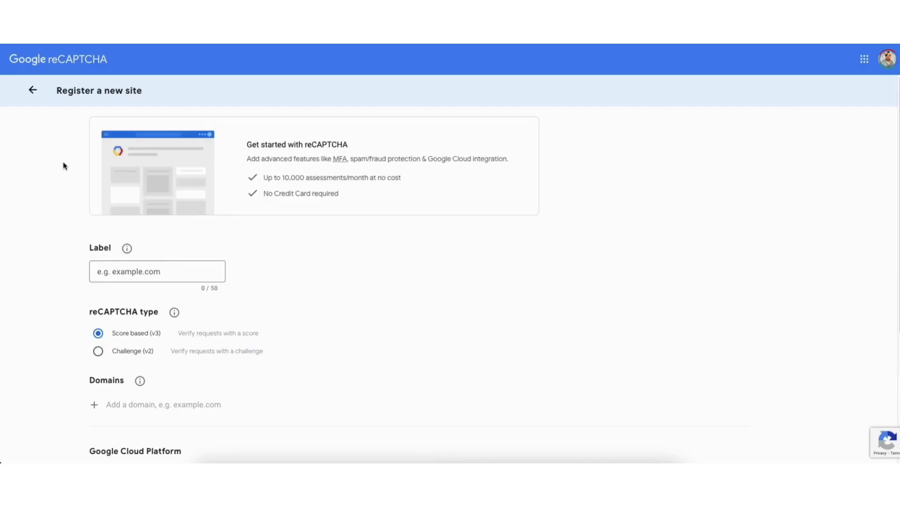
# Label the site demowebsite132.com and choose the Challenge (v2) 'I'm not a robot' checkbox type
pyautogui.click(134, 273)
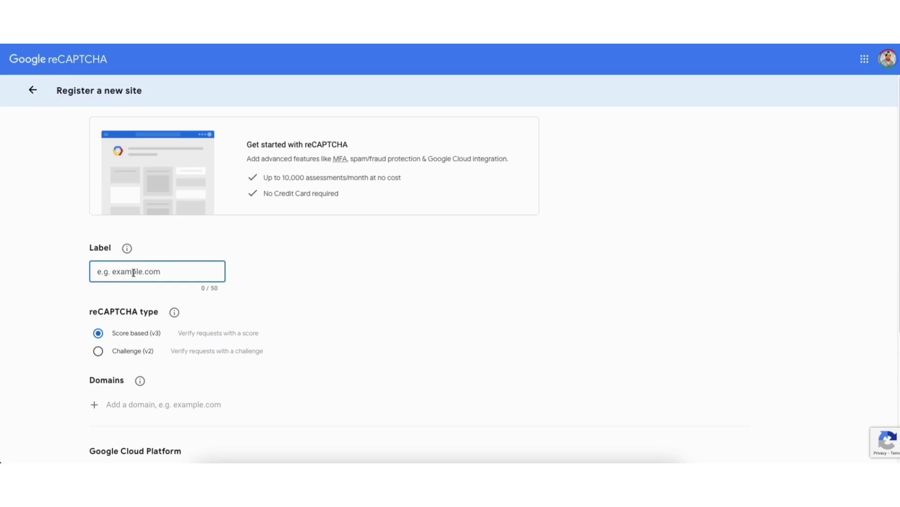
pyautogui.write('demowebsite132.com')
pyautogui.click(31, 305)
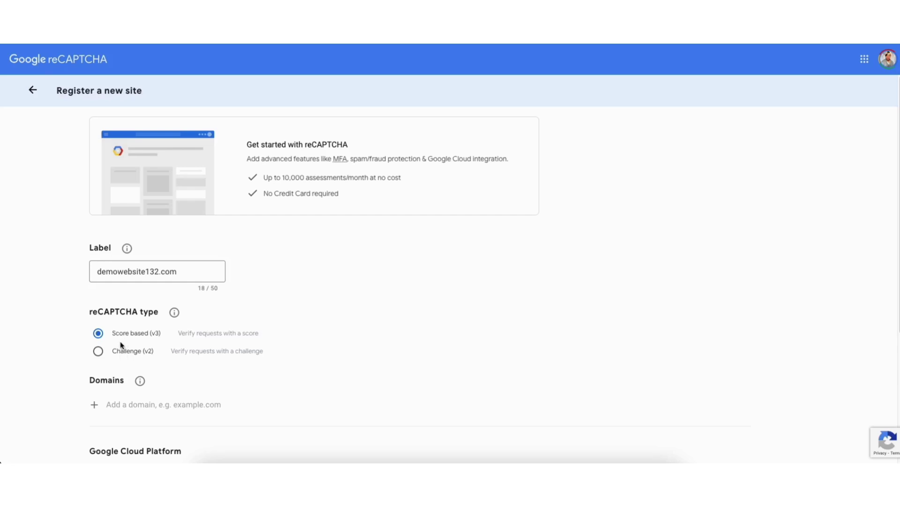
pyautogui.click(99, 353)
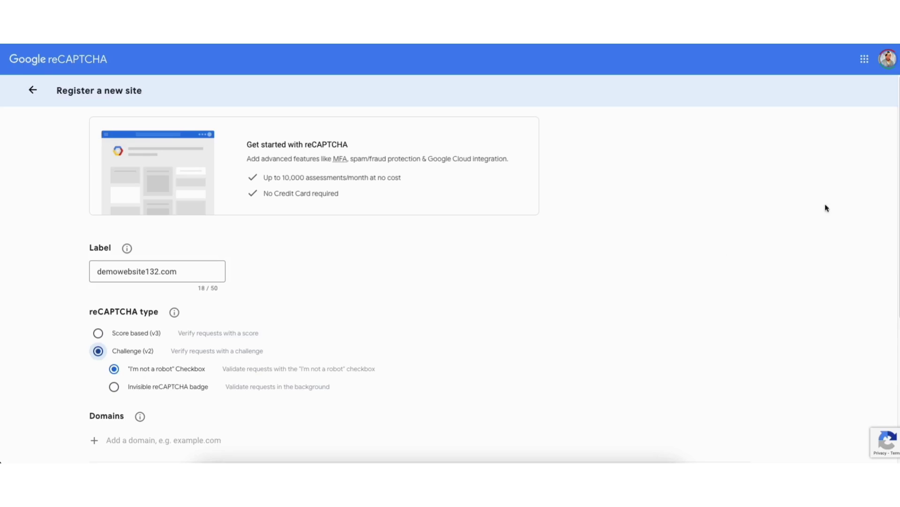
# Add domain demowebsite132.com, name the project 'Demo Website reCAPTCHA', and submit the registration
pyautogui.moveTo(899, 141); pyautogui.dragTo(873, 260)
pyautogui.click(126, 244)
pyautogui.write('demo')
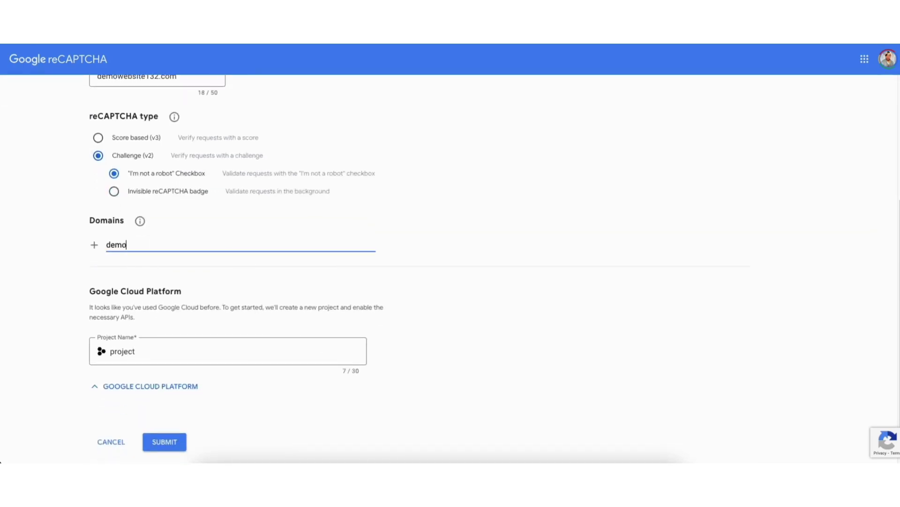
pyautogui.write('website132.com')
pyautogui.click(62, 282)
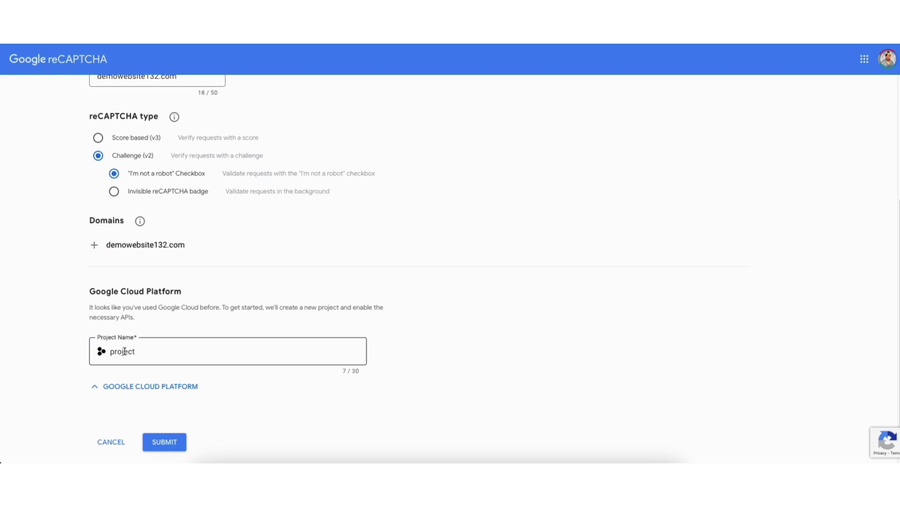
pyautogui.doubleClick(151, 352)
pyautogui.write('De')
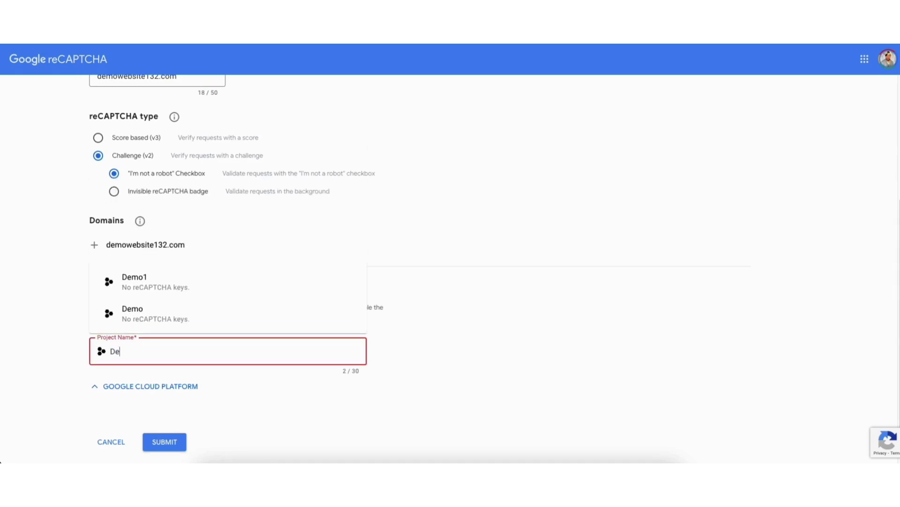
pyautogui.write('mo We')
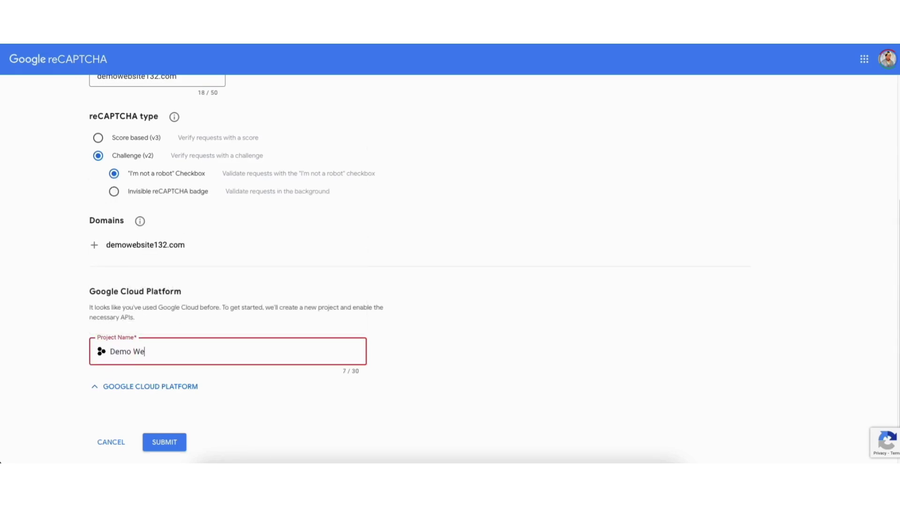
pyautogui.write('bsite reCAPTCHA')
pyautogui.click(58, 381)
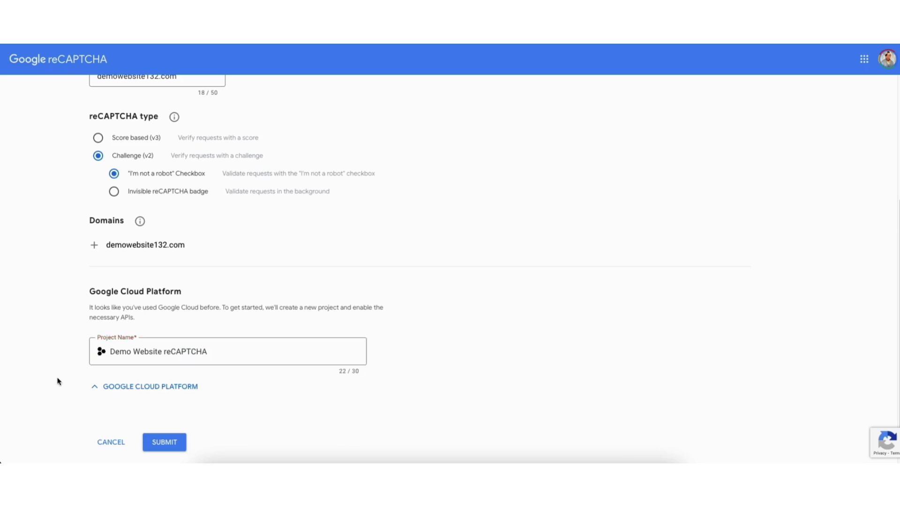
pyautogui.click(158, 445)
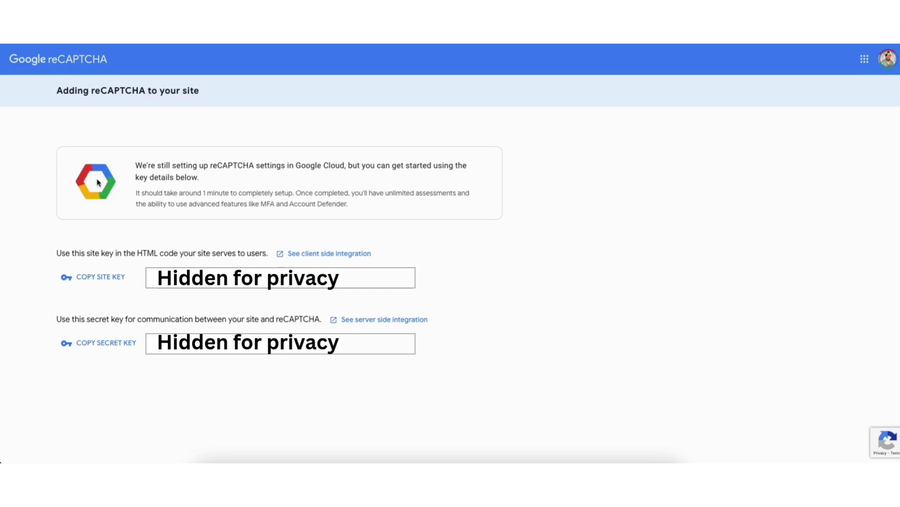
# Copy the new reCAPTCHA site key into WPForms' Site Key field
pyautogui.click(93, 278)
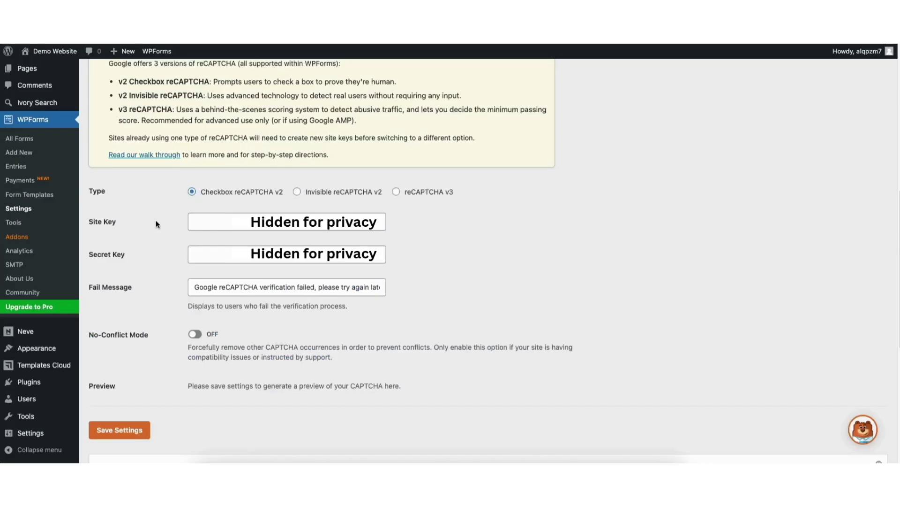
pyautogui.click(208, 222)
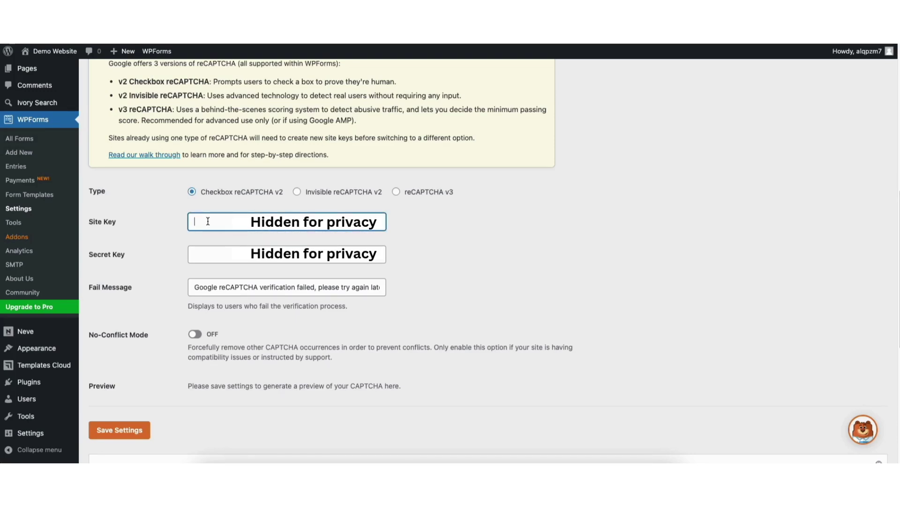
pyautogui.hotkey('ctrl', 'v')
# Copy the secret key into the Secret Key field and save the CAPTCHA settings
pyautogui.hotkey('ctrl', 'Tab')
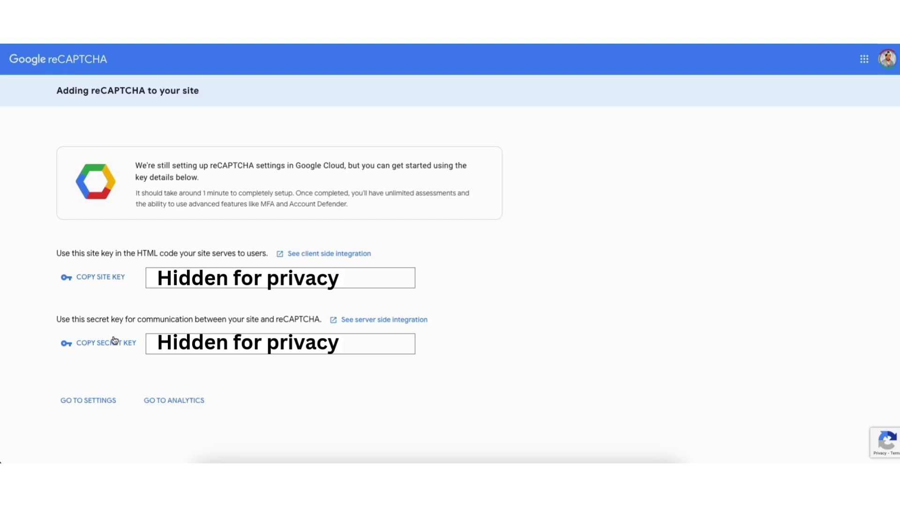
pyautogui.click(114, 345)
pyautogui.hotkey('ctrl', 'Tab')
pyautogui.click(206, 254)
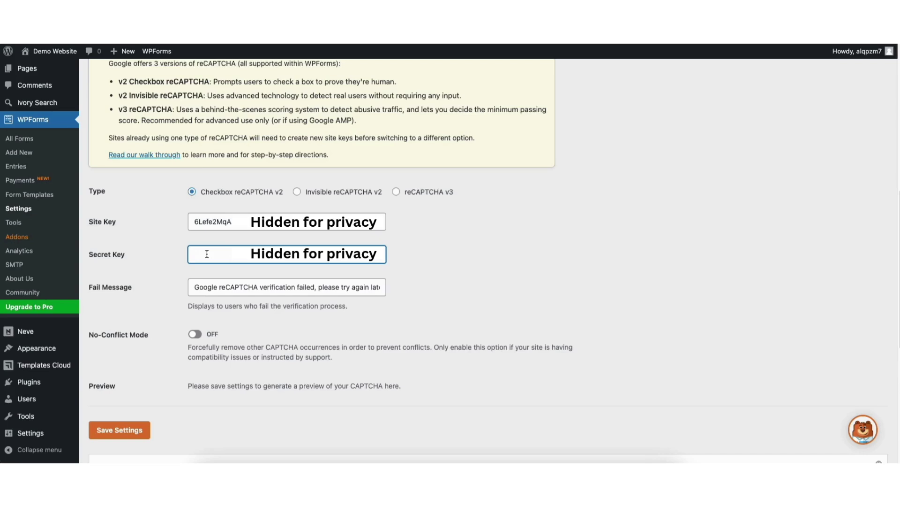
pyautogui.hotkey('ctrl', 'v')
pyautogui.moveTo(198, 287); pyautogui.dragTo(300, 288)
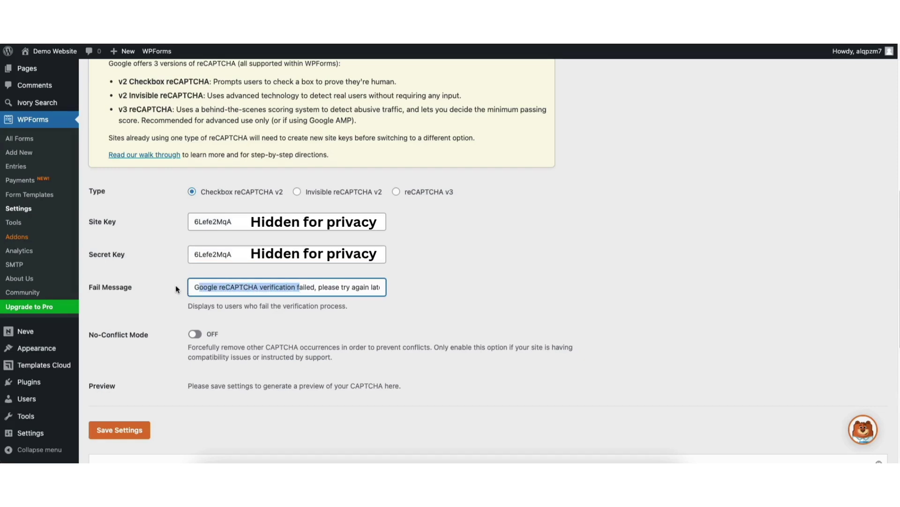
pyautogui.click(194, 288)
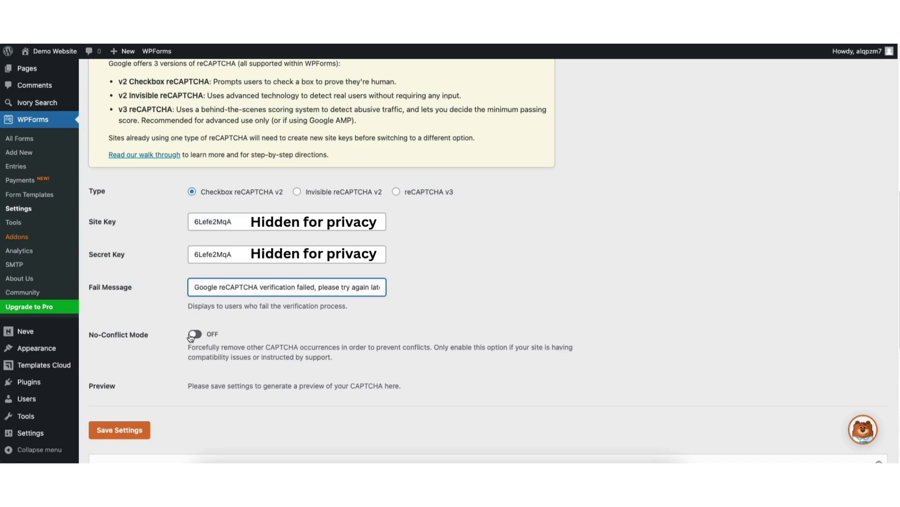
pyautogui.click(119, 431)
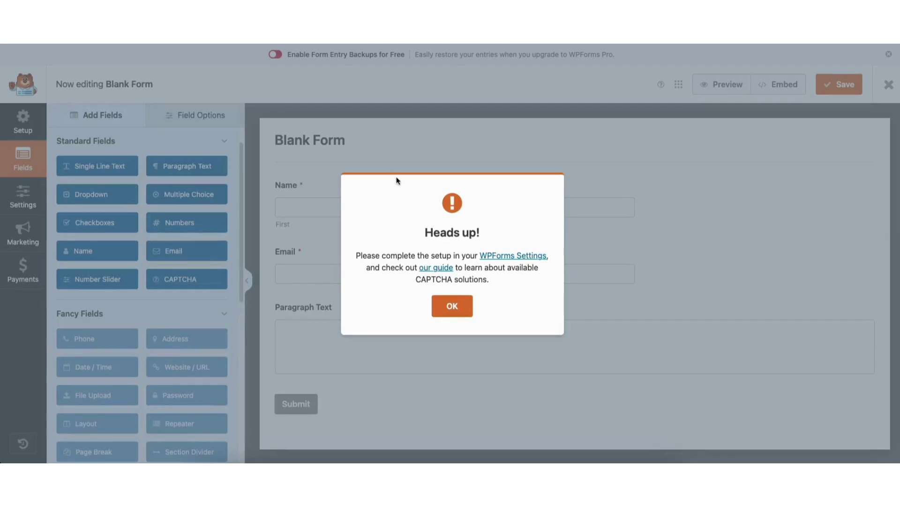
# Dismiss the Heads up notice, add Google Checkbox v2 reCAPTCHA to the form, and open General settings
pyautogui.click(451, 309)
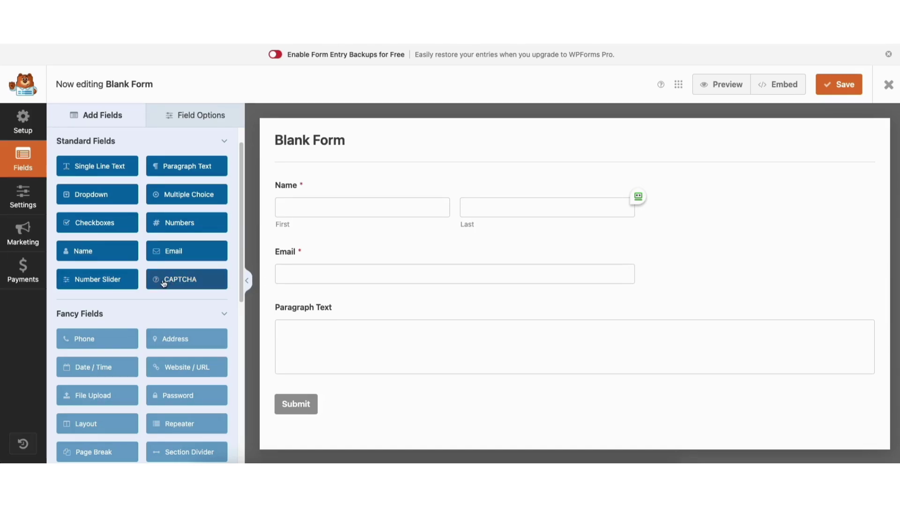
pyautogui.click(181, 281)
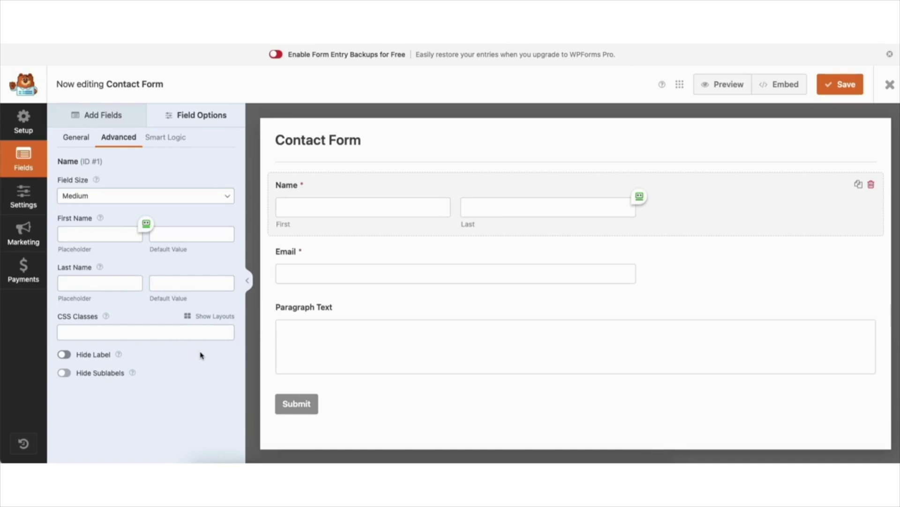
pyautogui.click(24, 203)
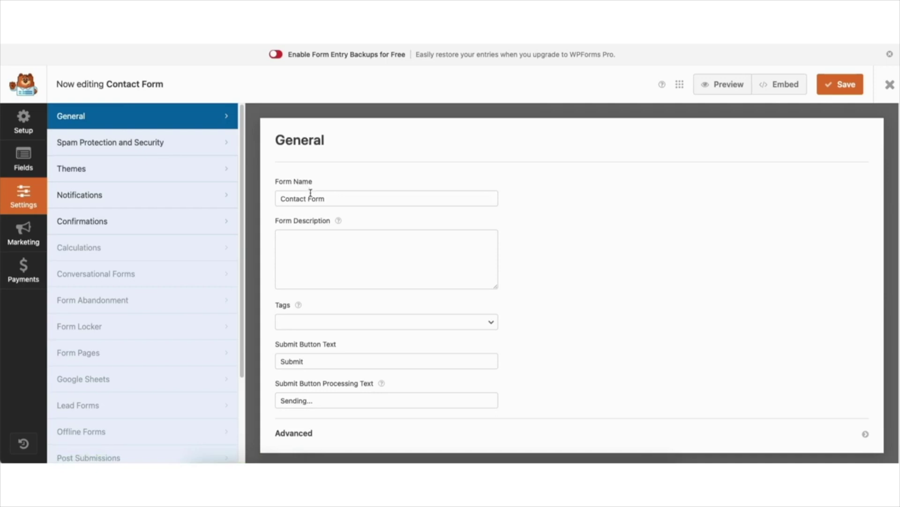
# Review the Submit Button Text and Processing Text fields, then go to Notifications
pyautogui.click(326, 361)
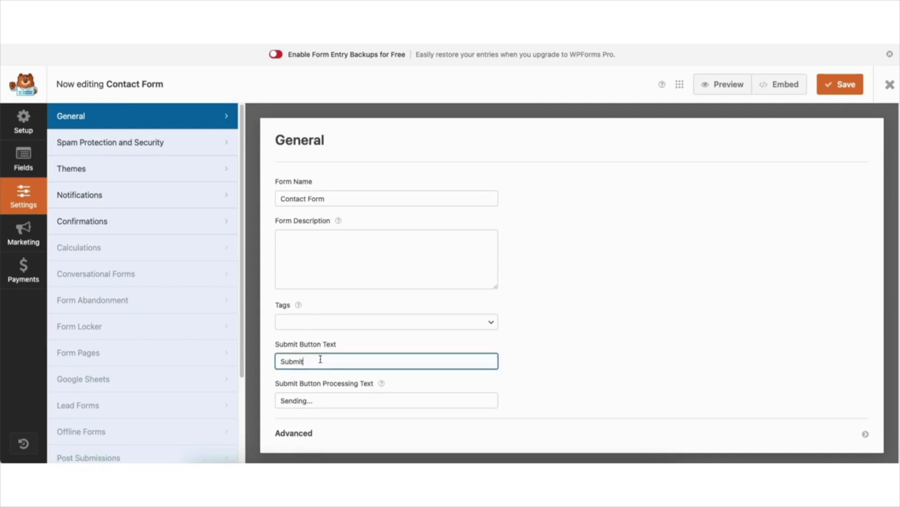
pyautogui.click(299, 401)
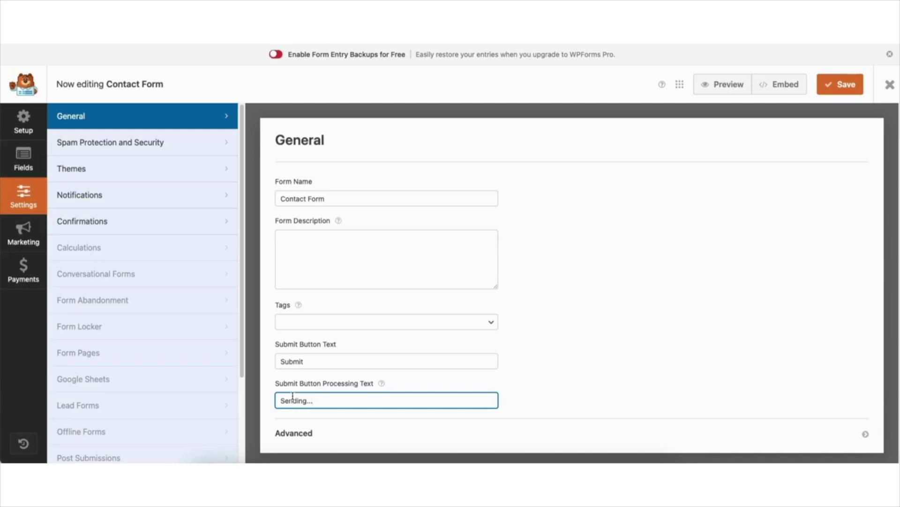
pyautogui.click(114, 200)
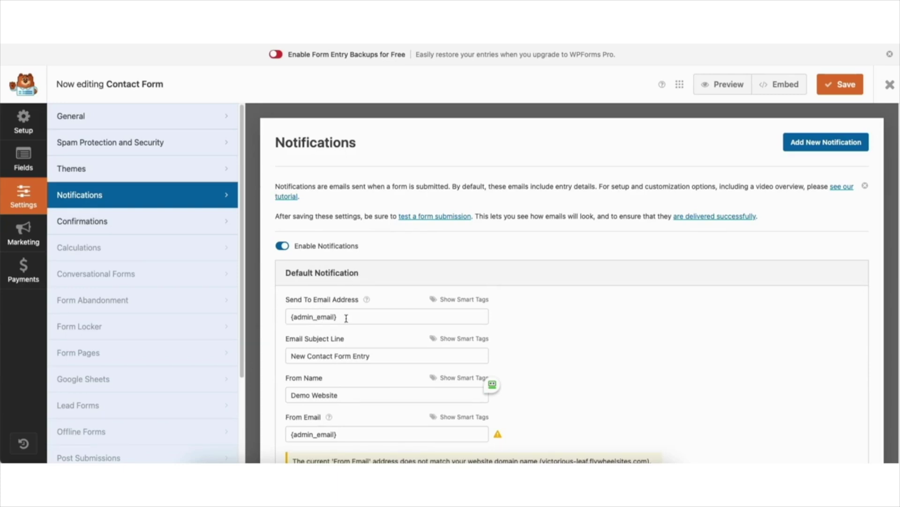
# Replace {admin_email} in Send To Email Address with the custom recipient e-mail, then open Confirmations
pyautogui.moveTo(347, 318); pyautogui.dragTo(288, 315)
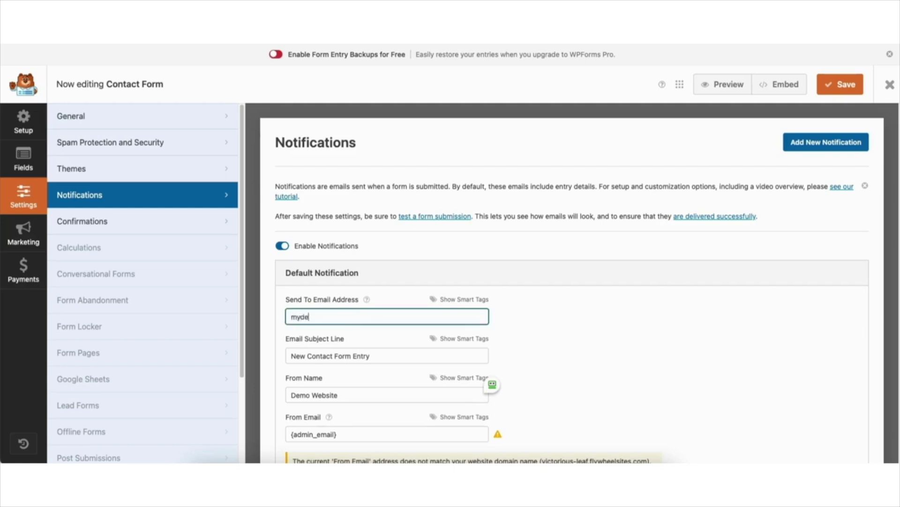
pyautogui.click(319, 436)
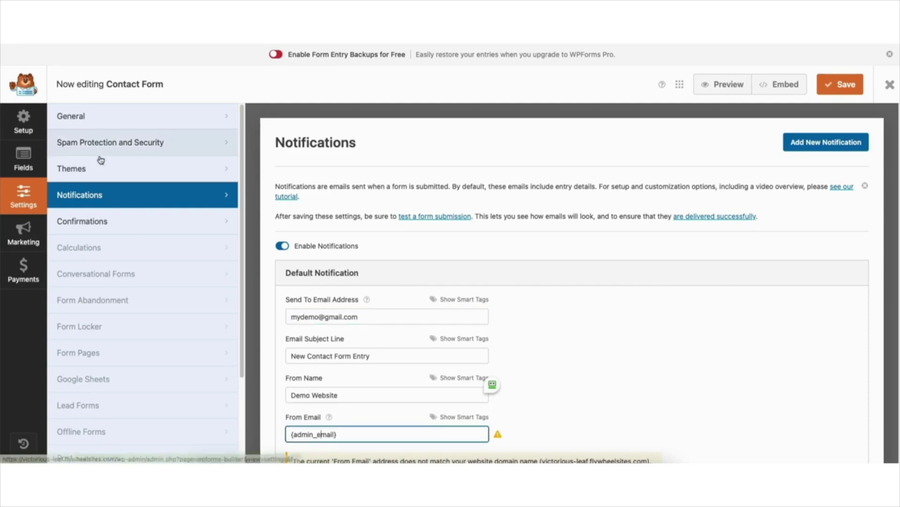
pyautogui.click(92, 220)
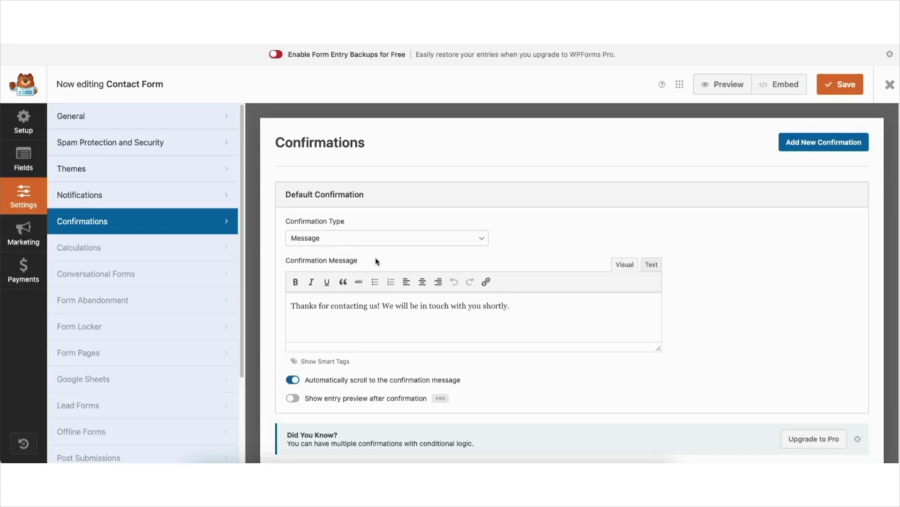
# Try the Show Page and Go to URL (Redirect) confirmation types
pyautogui.moveTo(292, 305); pyautogui.dragTo(527, 306)
pyautogui.click(526, 306)
pyautogui.click(332, 239)
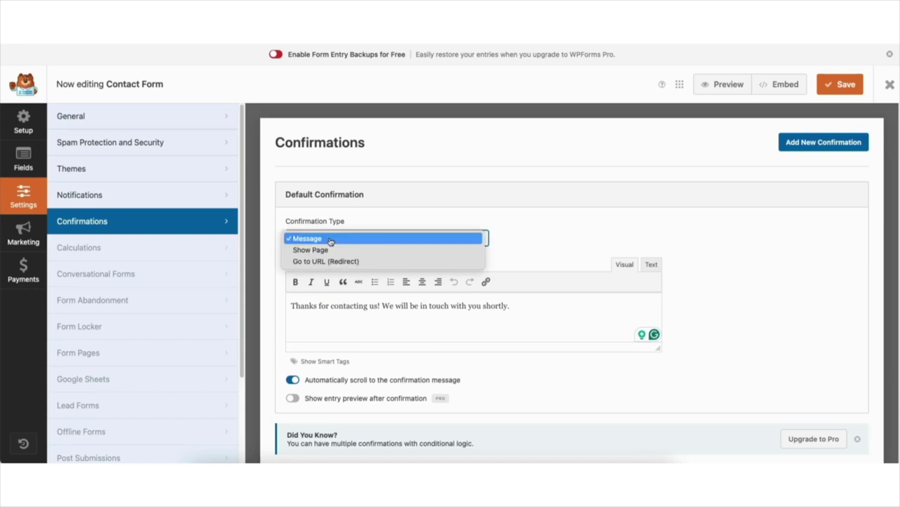
pyautogui.click(331, 250)
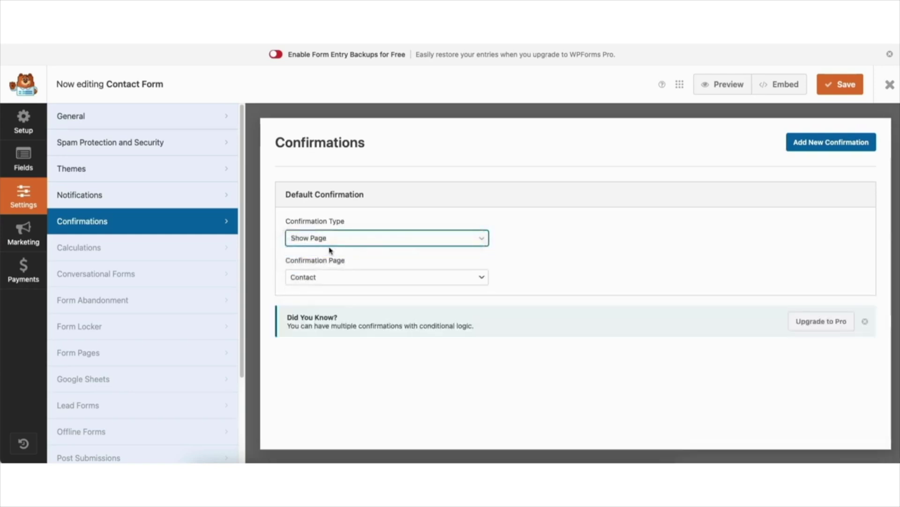
pyautogui.click(329, 280)
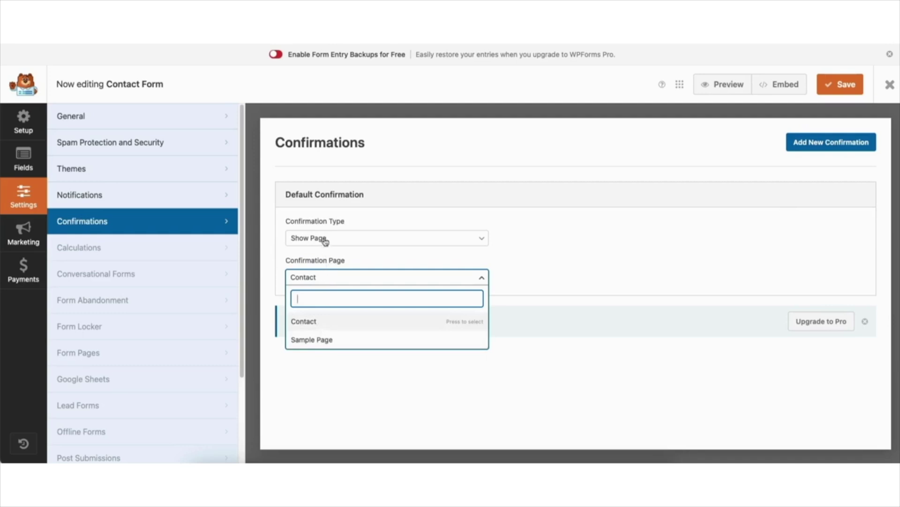
pyautogui.click(325, 241)
pyautogui.click(327, 250)
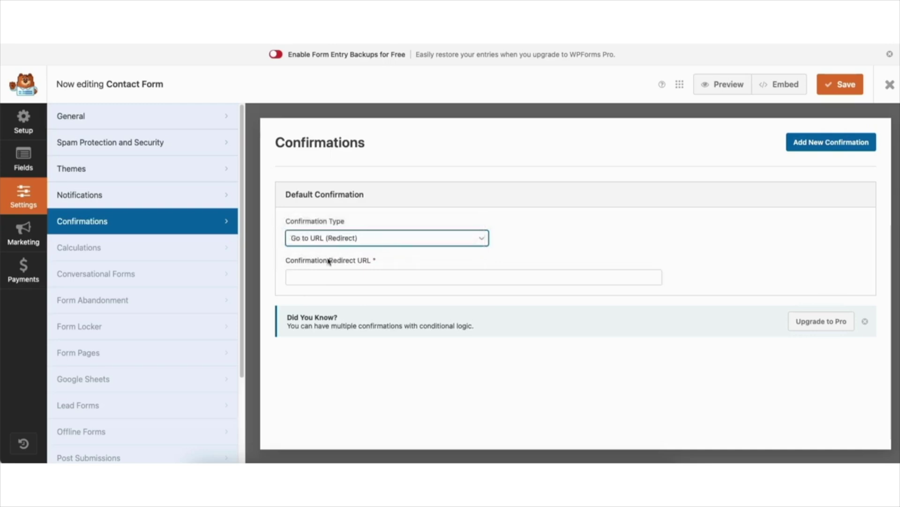
pyautogui.click(328, 277)
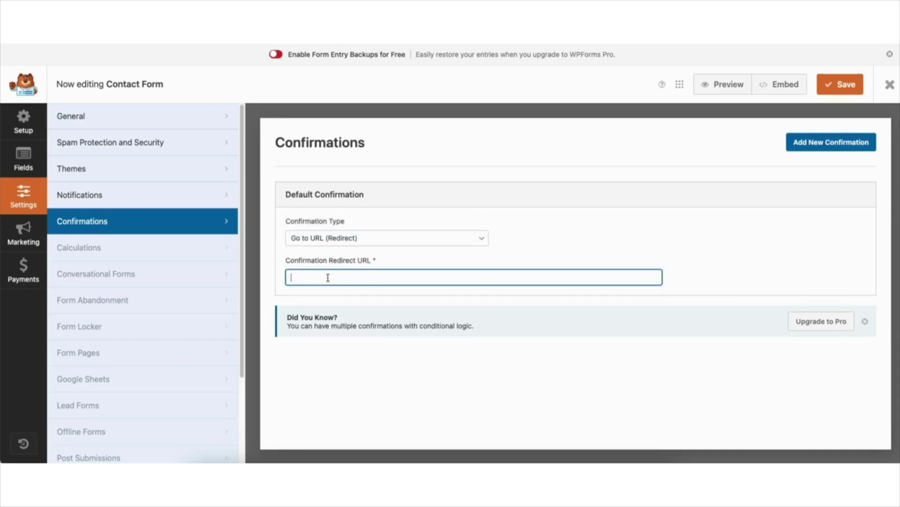
# Set Confirmation Type back to Message and open Spam Protection and Security
pyautogui.click(309, 237)
pyautogui.click(300, 213)
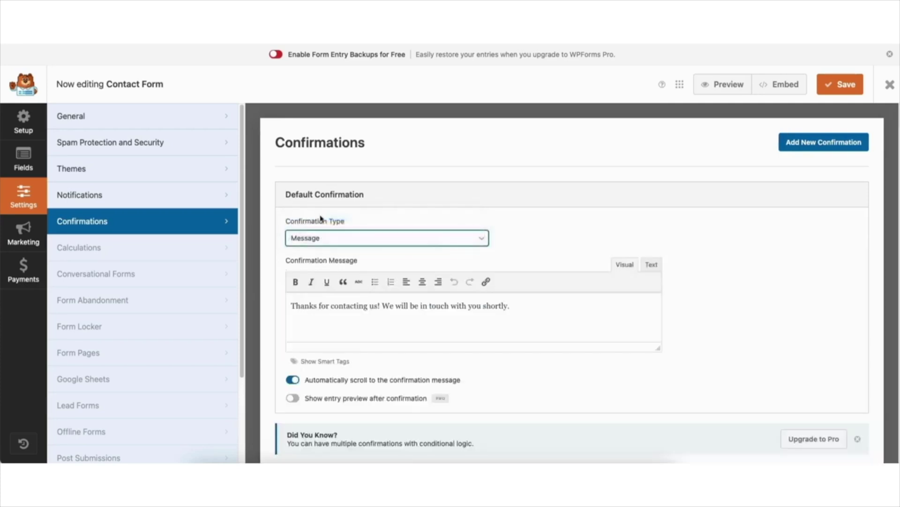
pyautogui.click(139, 144)
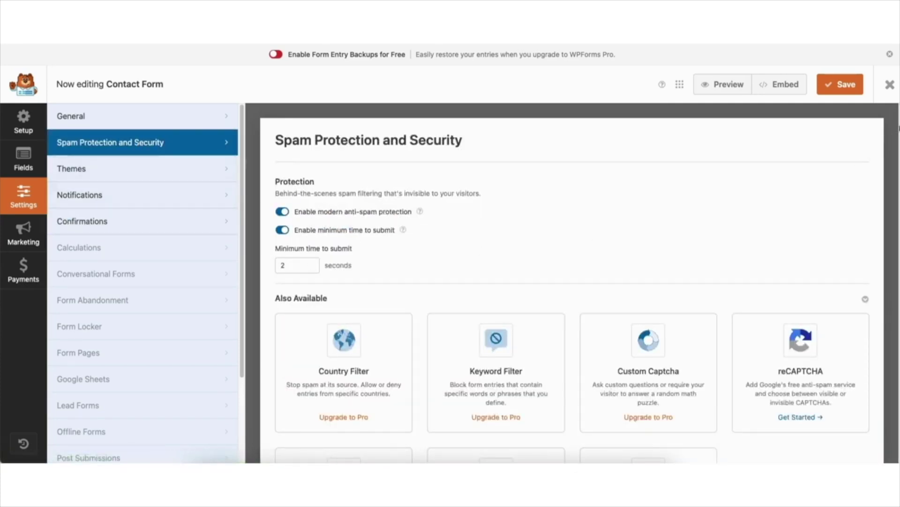
# Save the Contact Form with its spam protection settings and close the form builder
pyautogui.scroll(-3, 898, 132)
pyautogui.scroll(-2, 571, 281)
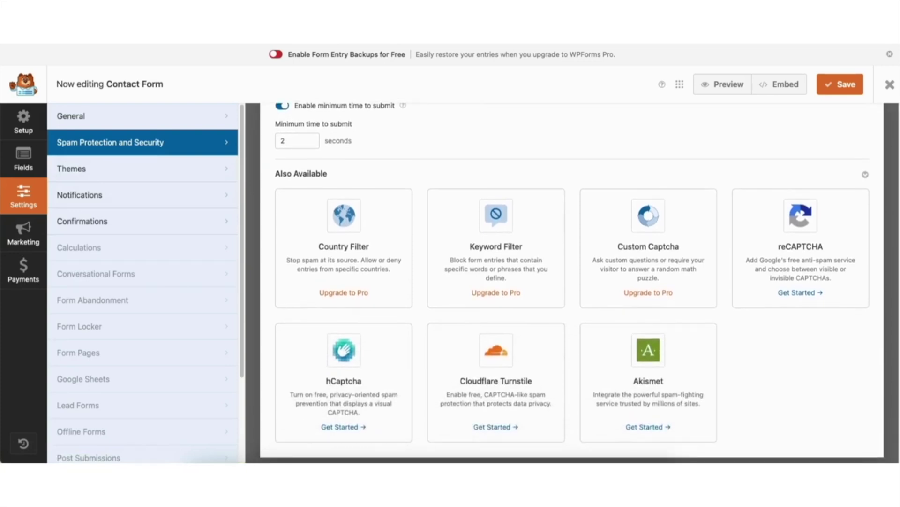
pyautogui.scroll(4, 876, 145)
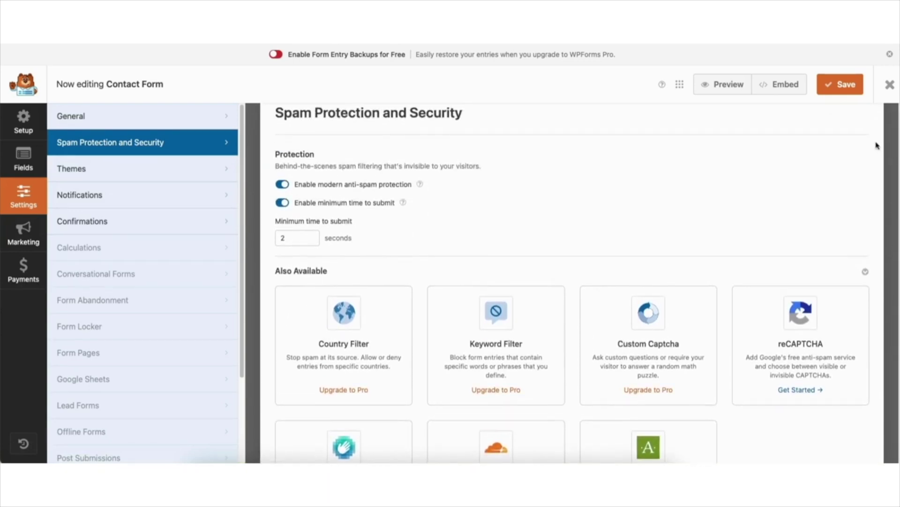
pyautogui.click(833, 87)
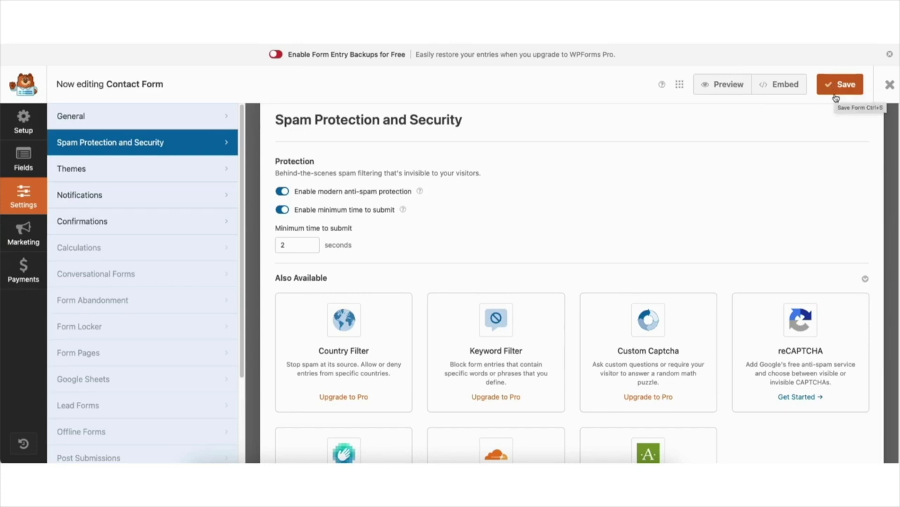
pyautogui.click(889, 85)
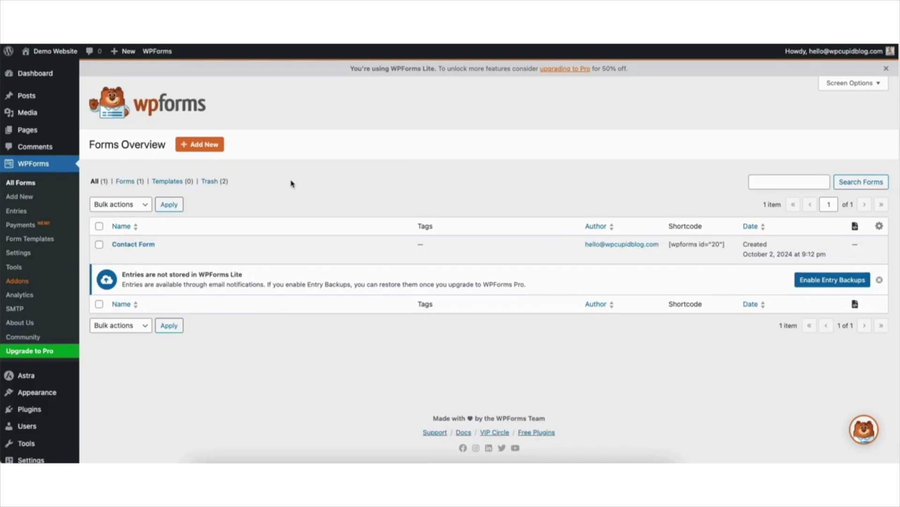
# Go to the Pages list and open the Contact page in the block editor
pyautogui.moveTo(29, 132)
pyautogui.click(29, 132)
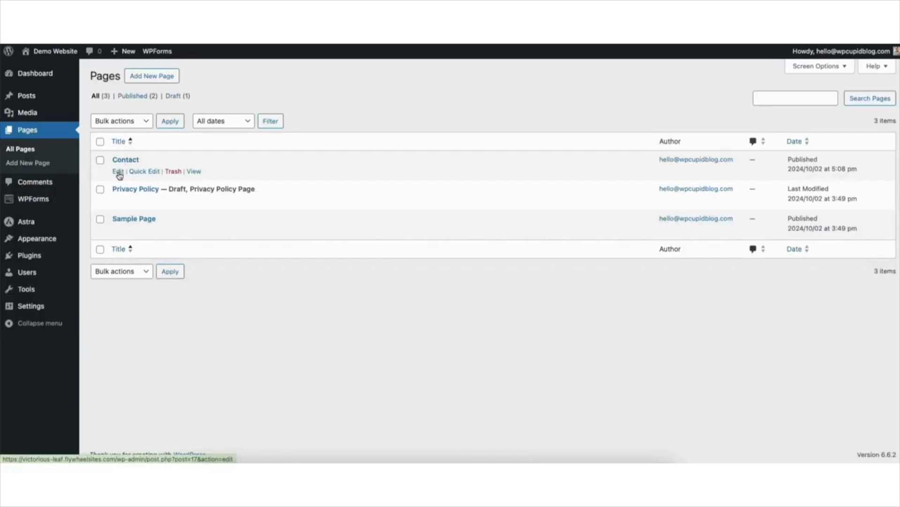
pyautogui.click(118, 172)
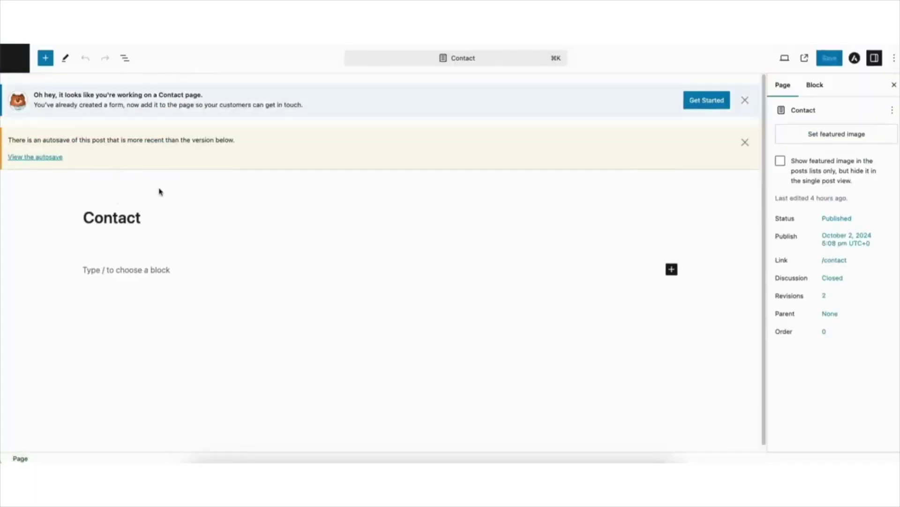
# Insert a WPForms block below the Contact page title and select Contact Form
pyautogui.click(746, 100)
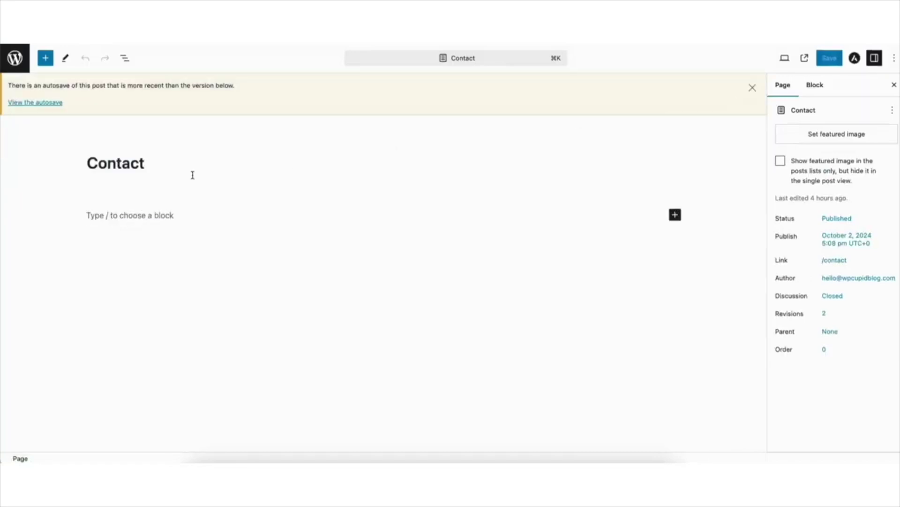
pyautogui.click(675, 215)
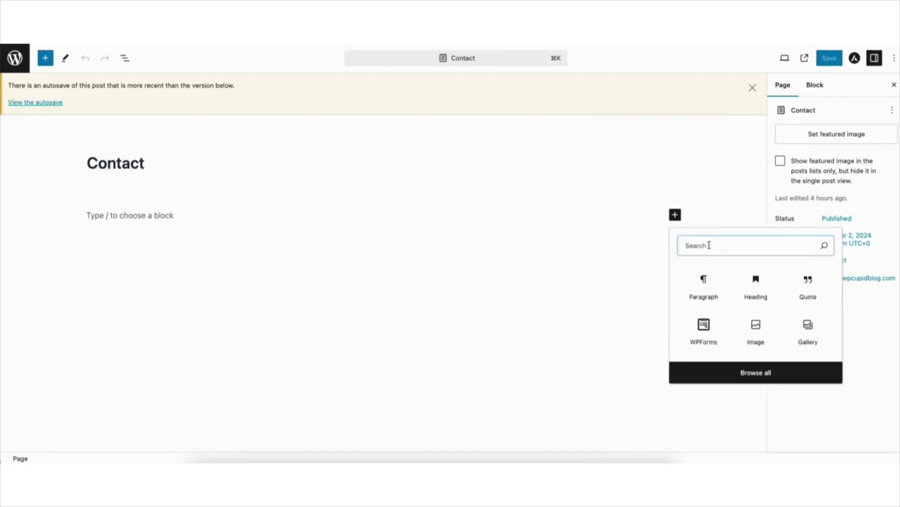
pyautogui.write('wp forms')
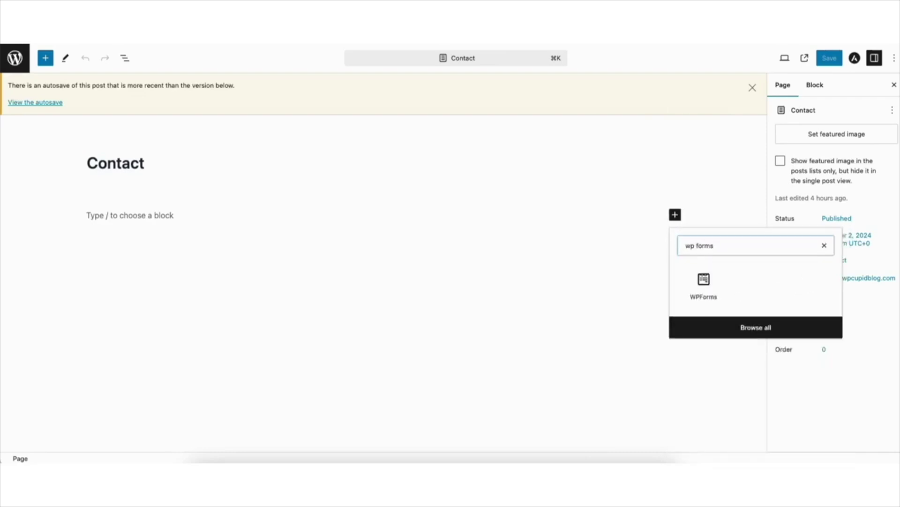
pyautogui.click(703, 288)
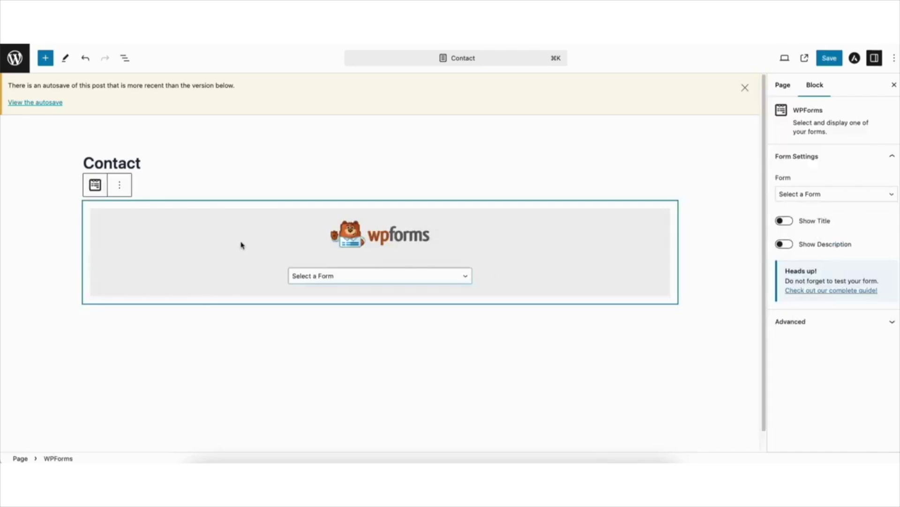
pyautogui.click(340, 277)
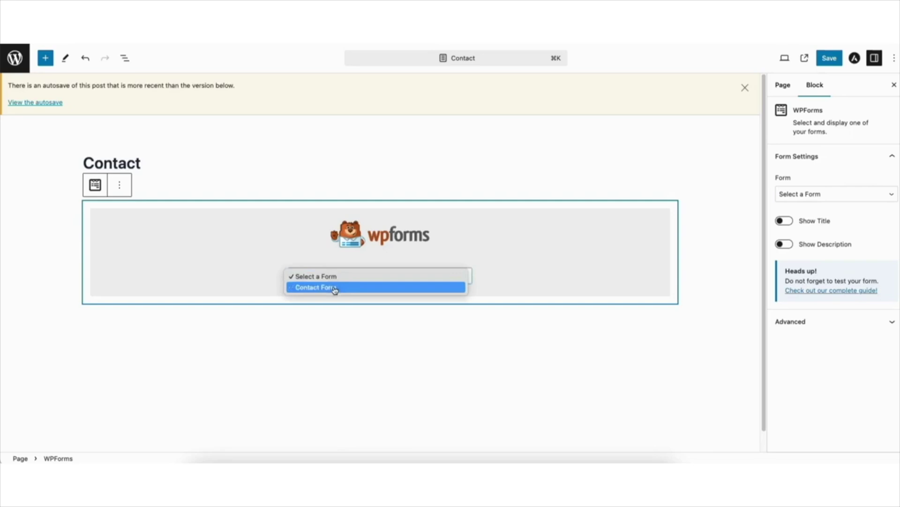
pyautogui.click(335, 288)
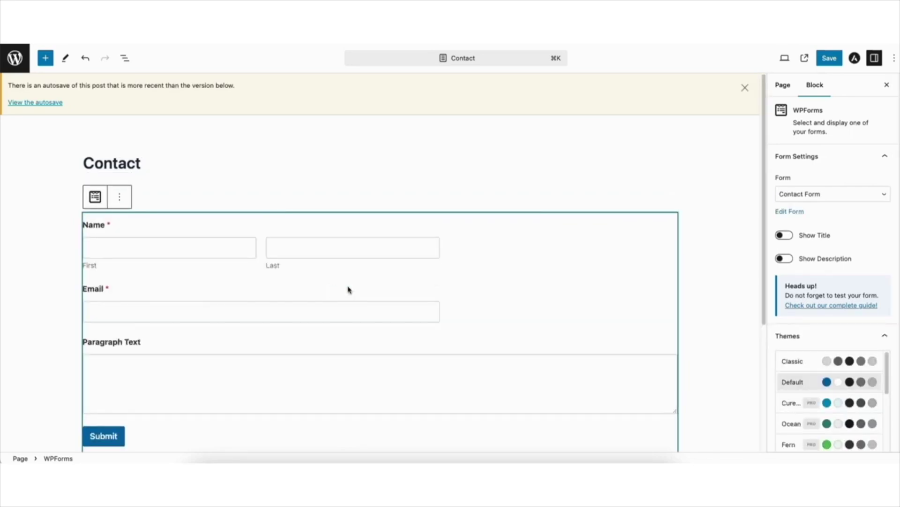
# Toggle Show Title and Show Description on and off, leaving both hidden
pyautogui.scroll(-2, 761, 173)
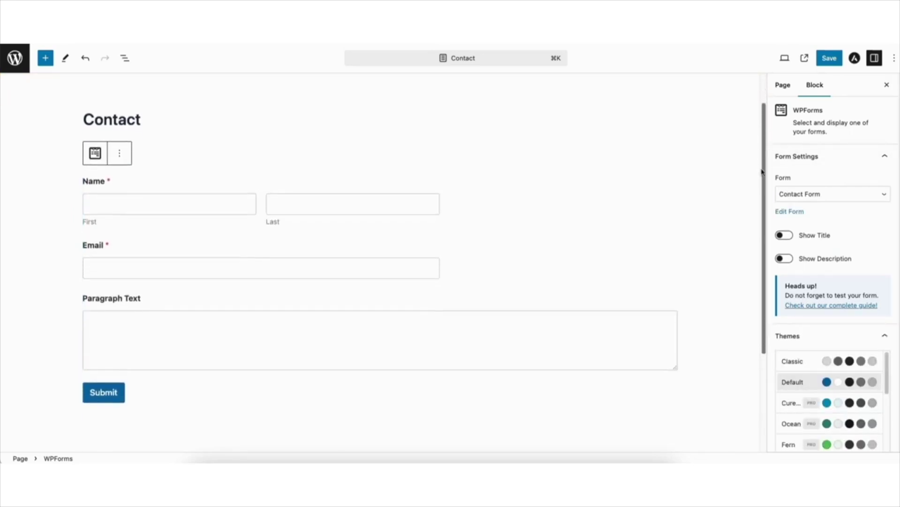
pyautogui.scroll(1, 757, 159)
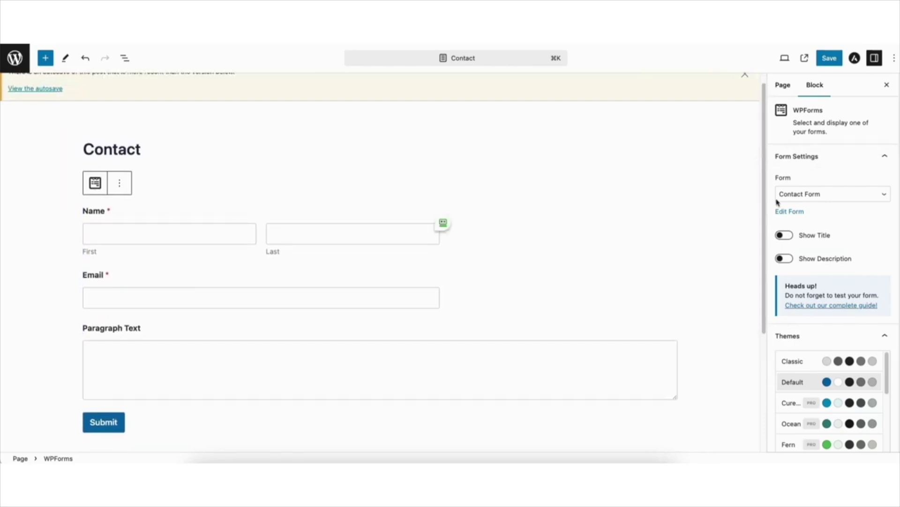
pyautogui.click(786, 237)
pyautogui.click(784, 236)
pyautogui.click(783, 260)
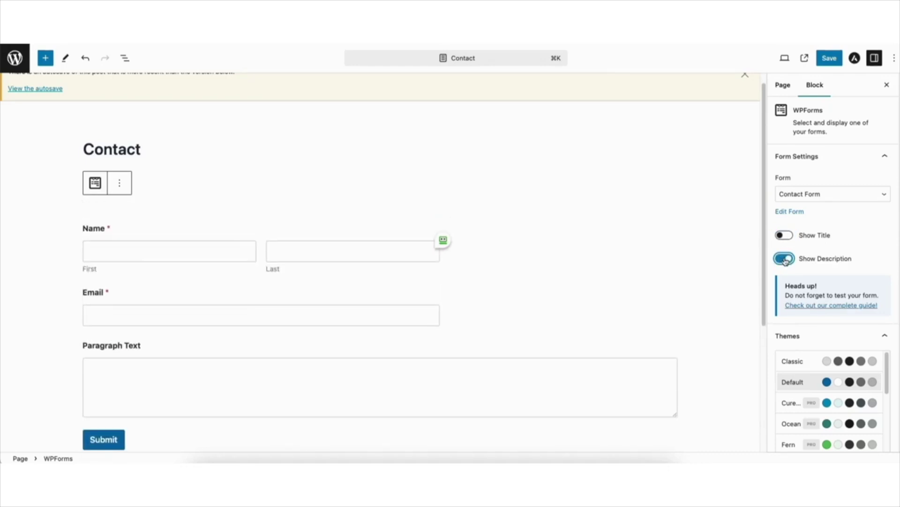
pyautogui.click(784, 260)
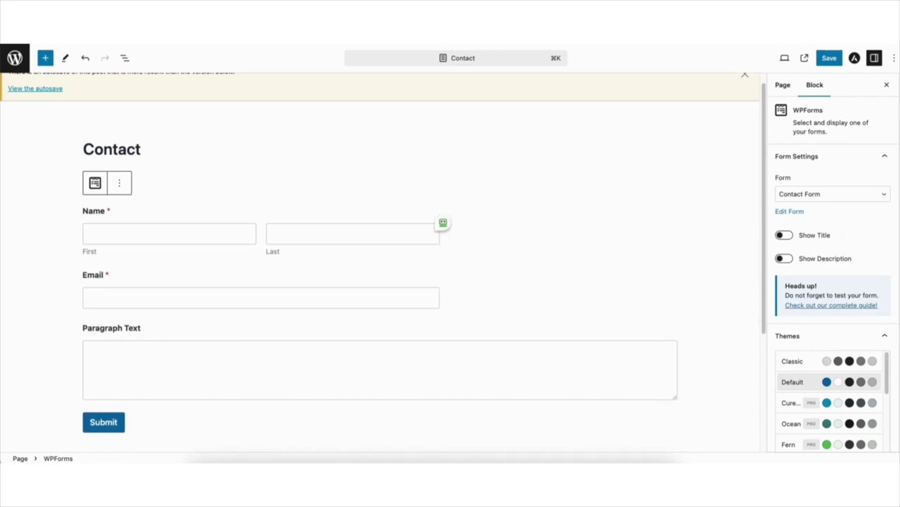
# Try Small and Large field sizes, then return the fields to Medium
pyautogui.scroll(-2, 832, 282)
pyautogui.scroll(-10, 833, 282)
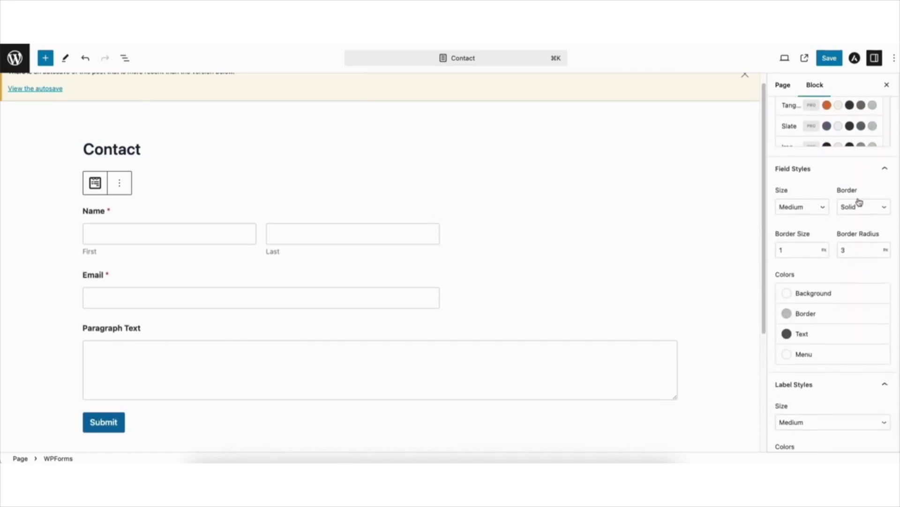
pyautogui.click(796, 207)
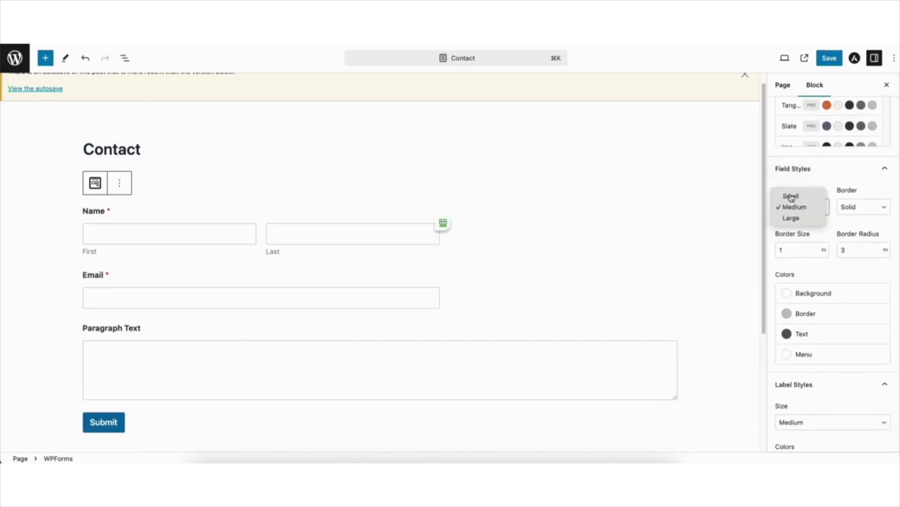
pyautogui.click(793, 196)
pyautogui.click(798, 263)
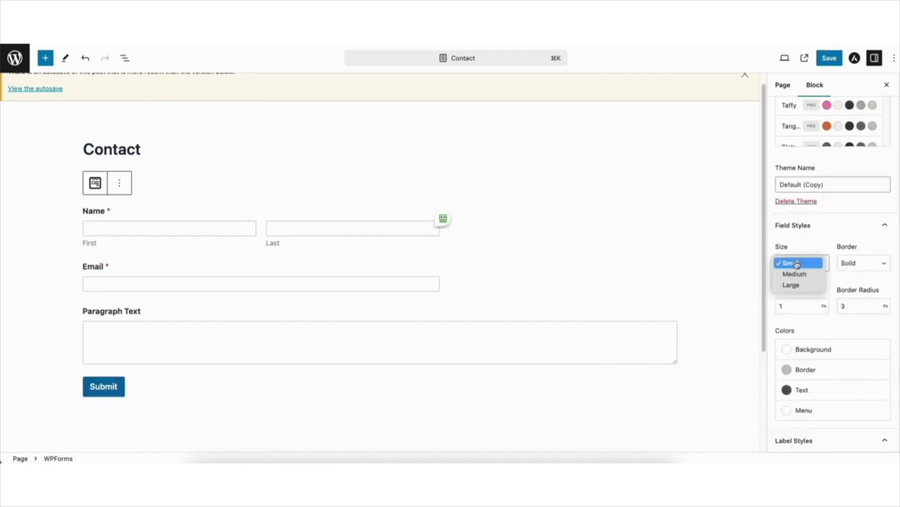
pyautogui.click(793, 283)
pyautogui.click(794, 268)
pyautogui.click(792, 252)
# Try dashed and dotted field borders, then restore Solid borders
pyautogui.click(855, 266)
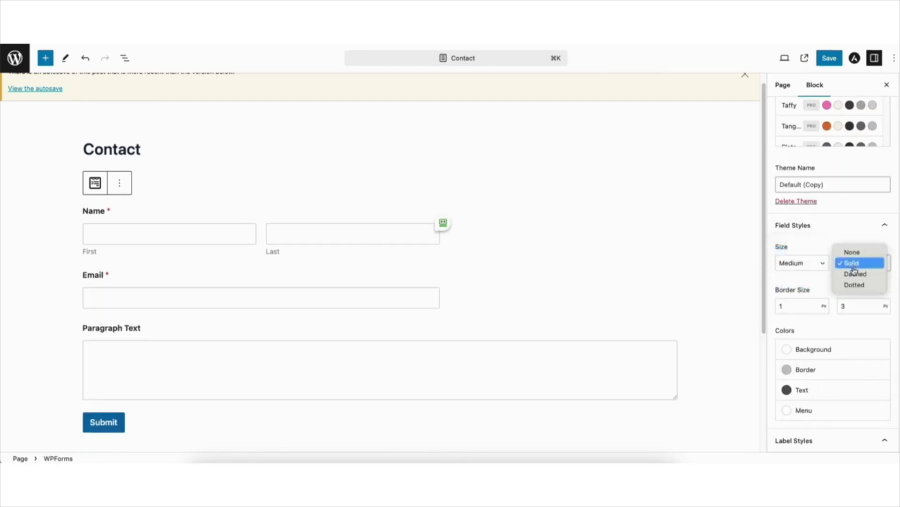
pyautogui.click(854, 273)
pyautogui.click(852, 264)
pyautogui.click(854, 273)
pyautogui.click(853, 266)
pyautogui.click(851, 242)
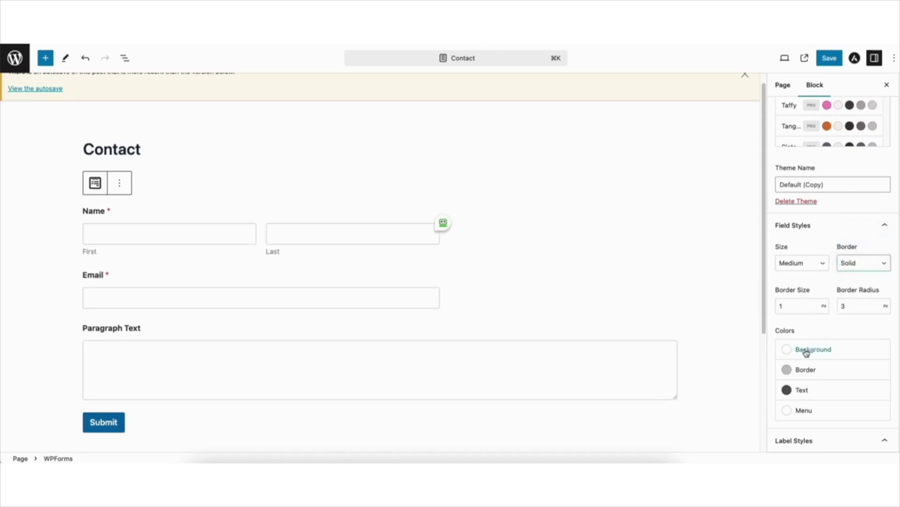
# Inspect the field background, border, text and dropdown menu colour swatches
pyautogui.click(807, 352)
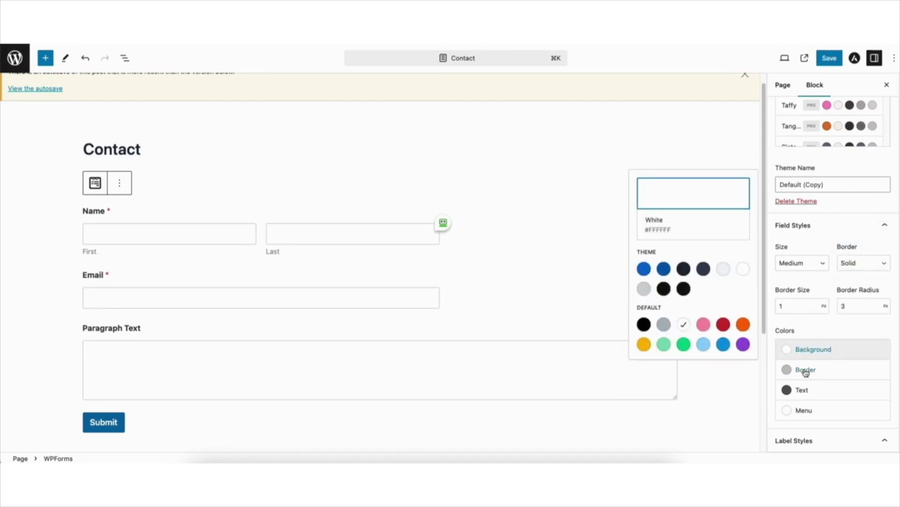
pyautogui.click(806, 371)
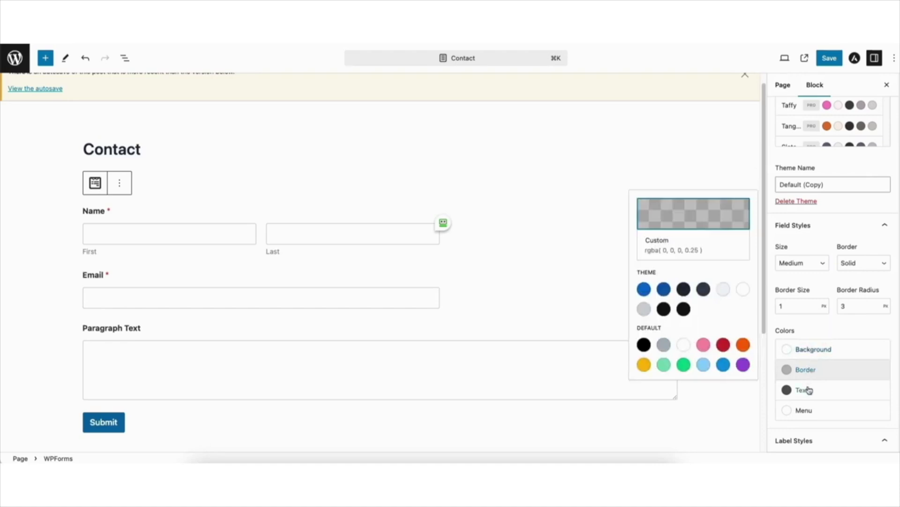
pyautogui.click(809, 391)
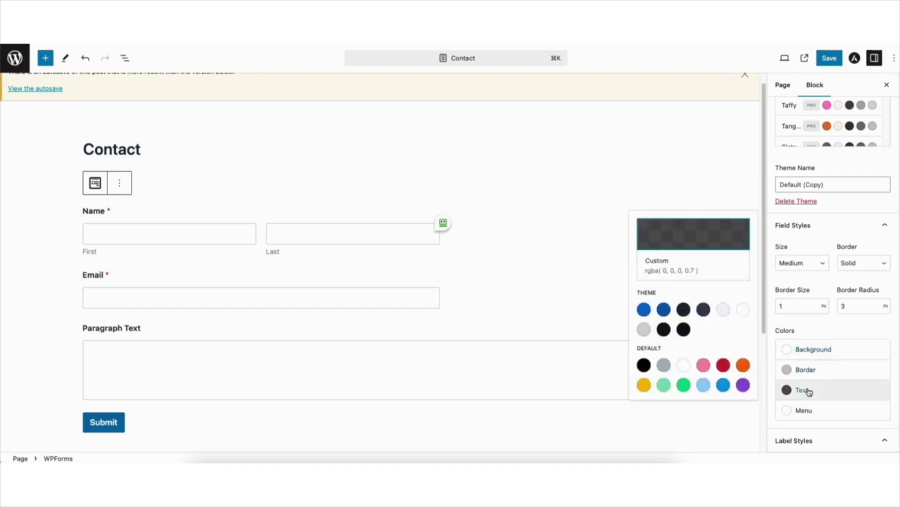
pyautogui.click(810, 414)
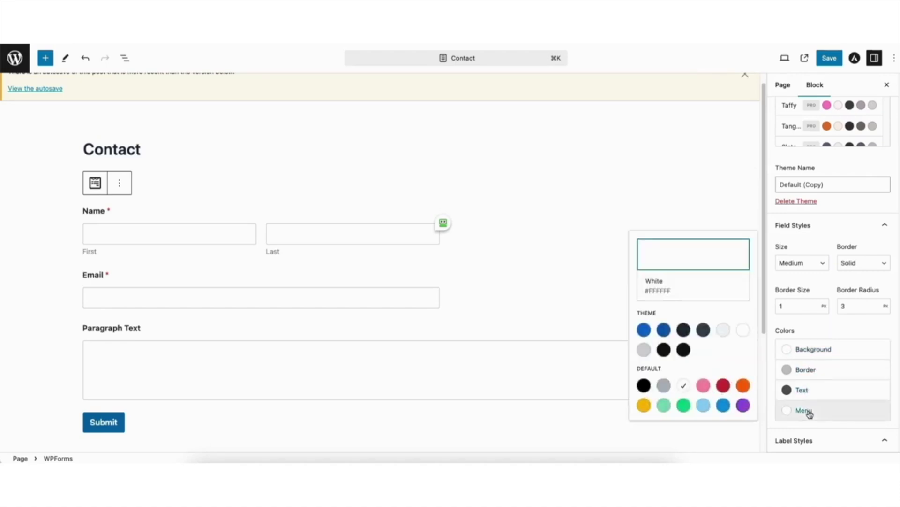
pyautogui.click(828, 326)
pyautogui.scroll(-6, 897, 249)
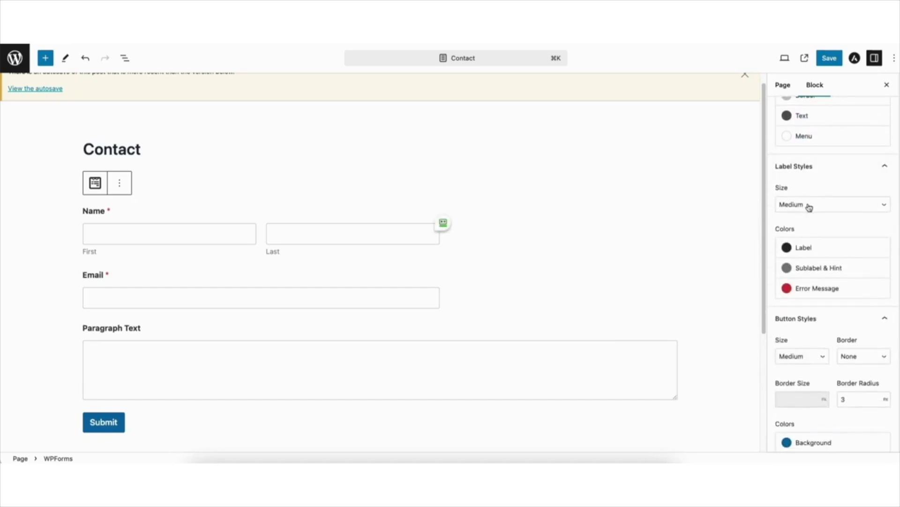
pyautogui.click(810, 206)
pyautogui.click(805, 218)
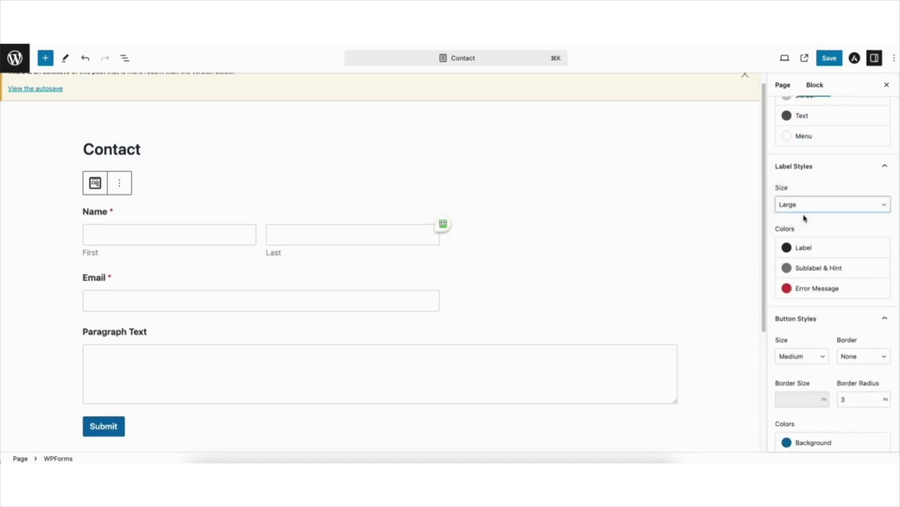
pyautogui.click(798, 206)
pyautogui.click(796, 198)
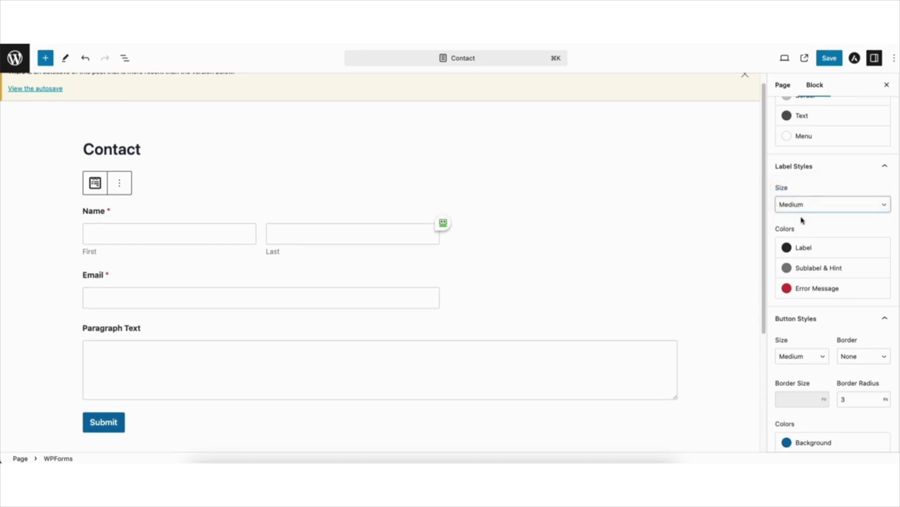
pyautogui.click(808, 252)
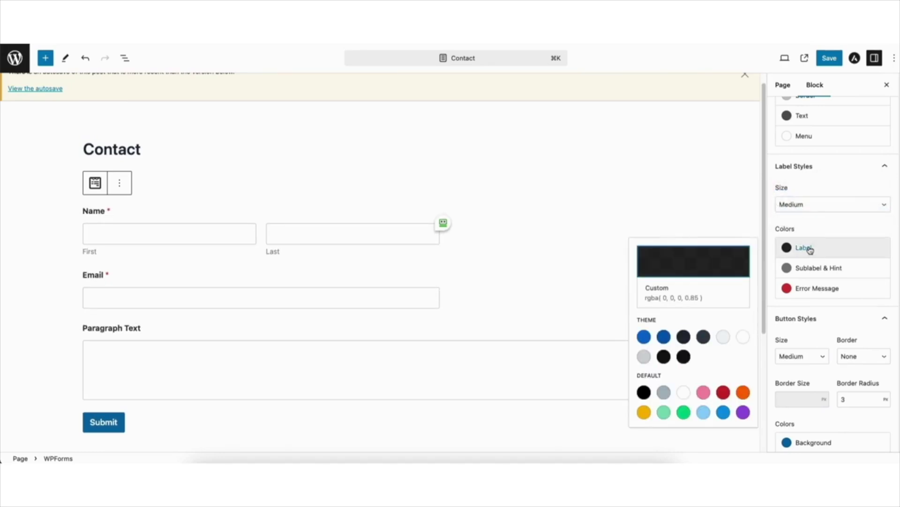
pyautogui.click(817, 271)
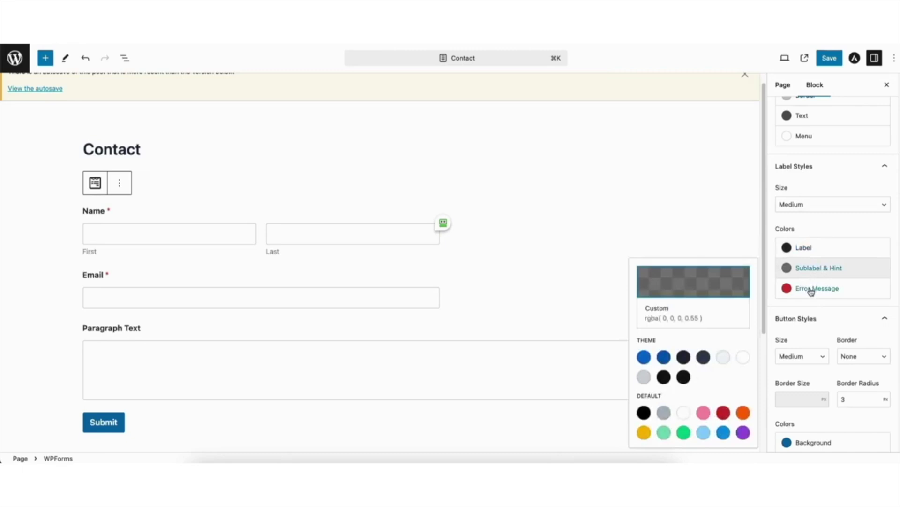
pyautogui.click(811, 290)
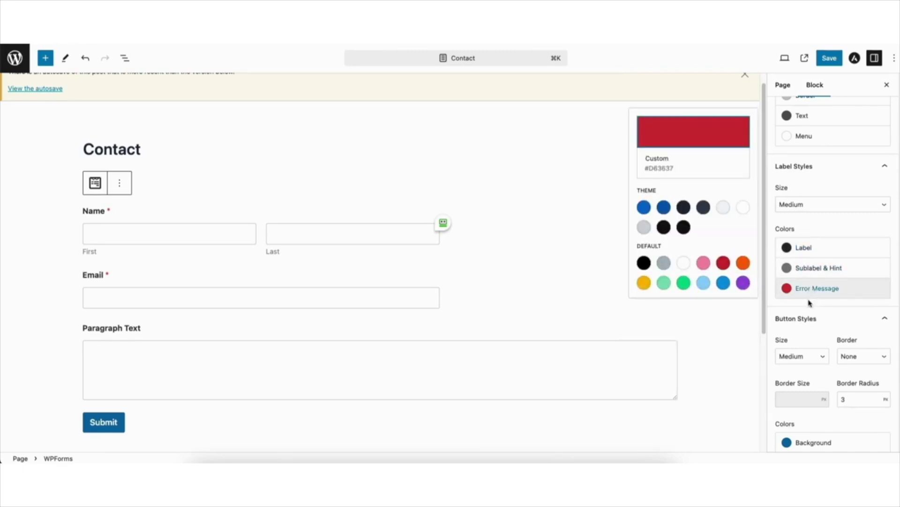
pyautogui.click(810, 301)
pyautogui.scroll(-3, 811, 305)
# Keep the Submit button at Medium size and give it a solid border
pyautogui.scroll(-1, 850, 241)
pyautogui.click(799, 205)
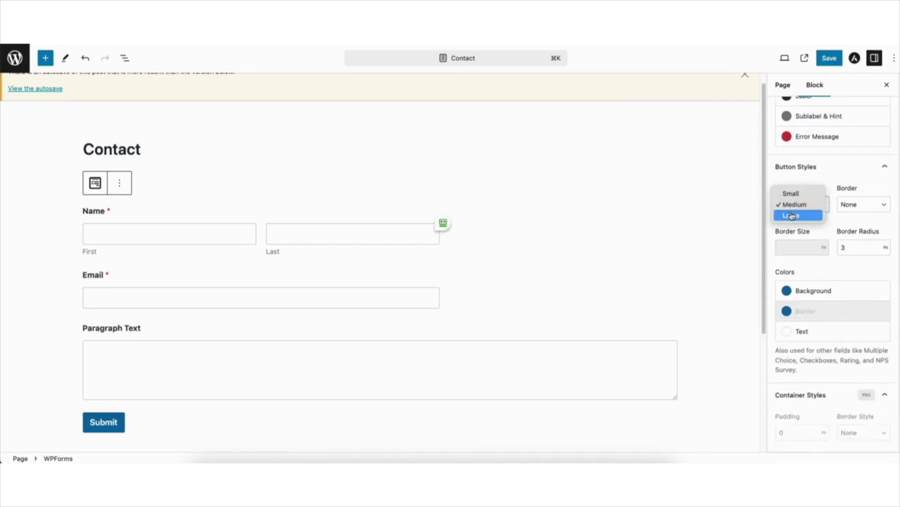
pyautogui.click(793, 215)
pyautogui.click(791, 204)
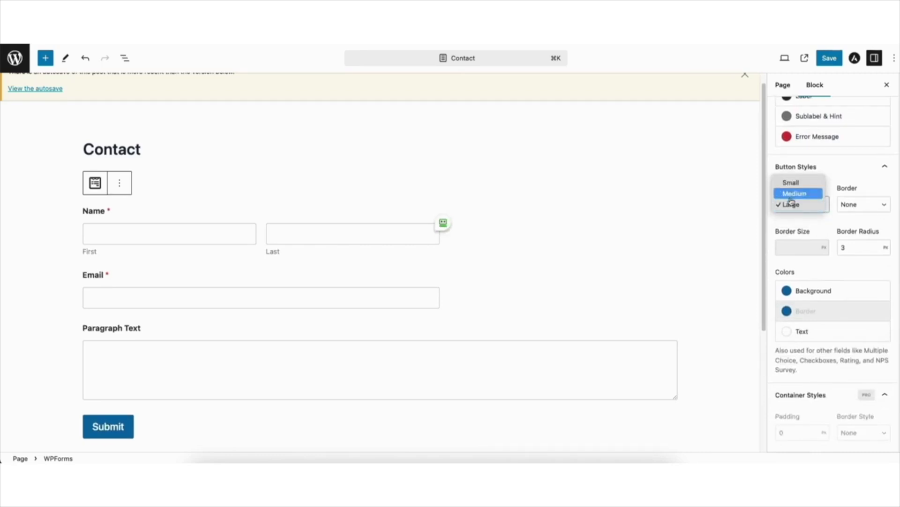
pyautogui.click(791, 194)
pyautogui.click(850, 205)
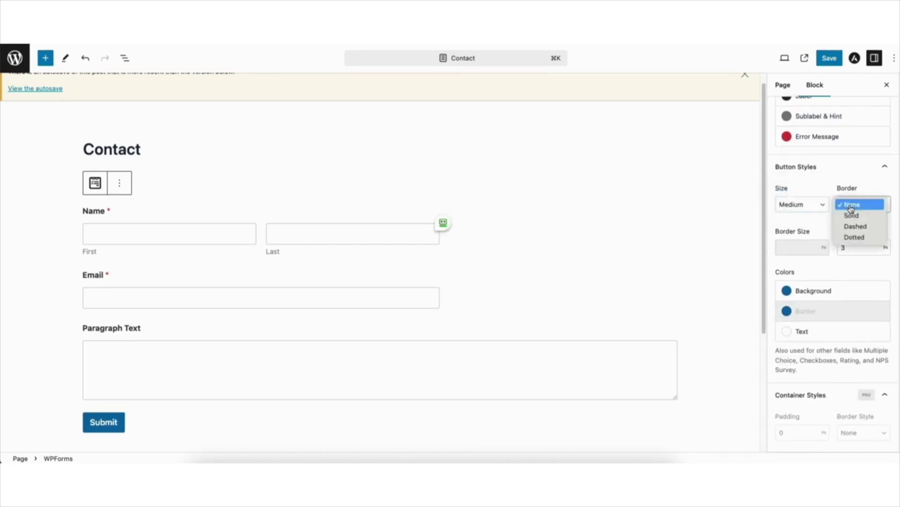
pyautogui.click(852, 215)
pyautogui.scroll(-1, 853, 168)
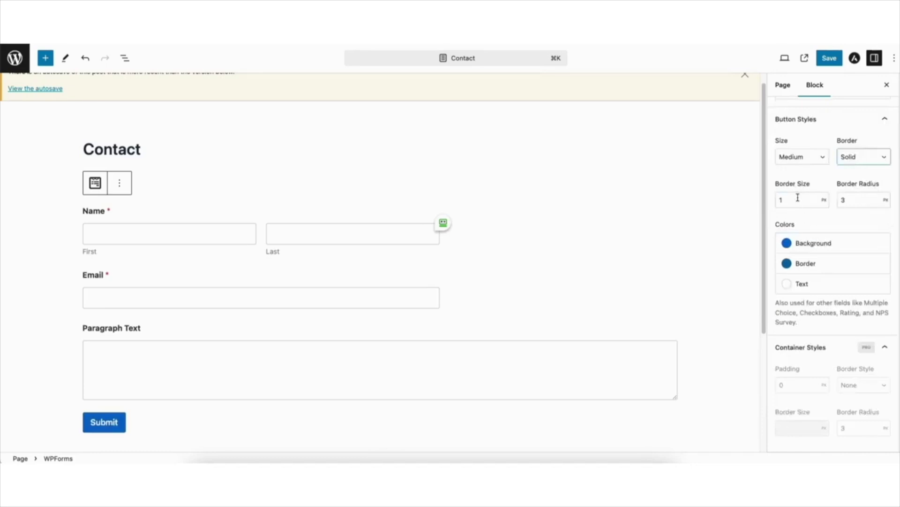
# Set the Submit button background to dark blue, Theme Color 1
pyautogui.click(805, 243)
pyautogui.click(666, 407)
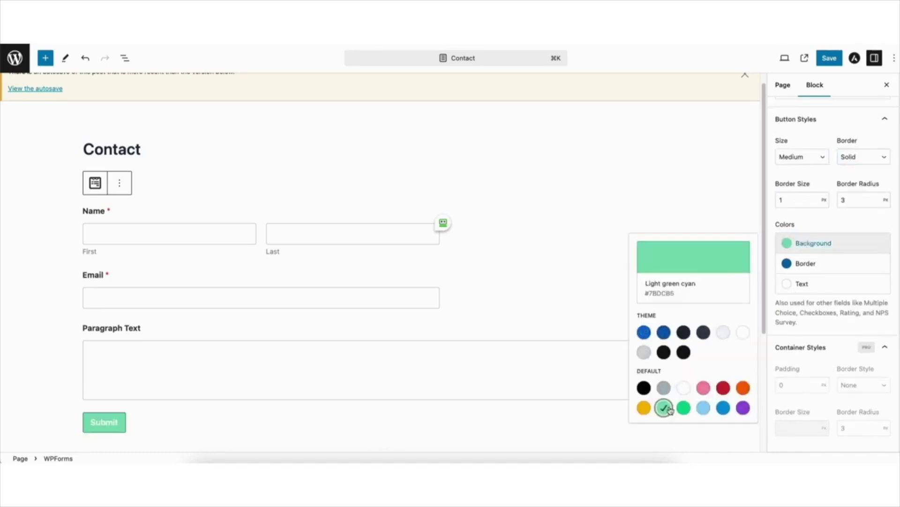
pyautogui.click(683, 407)
pyautogui.click(704, 408)
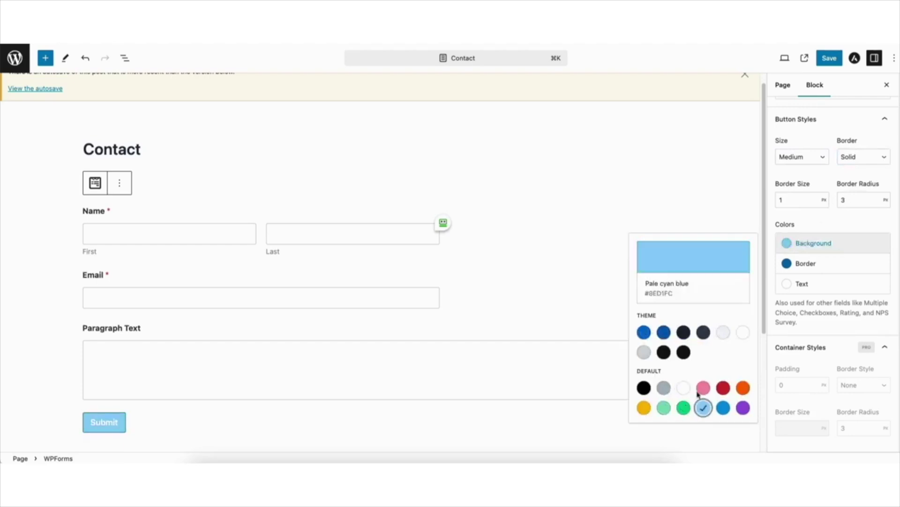
pyautogui.click(644, 332)
# Try several theme colours for the button text, leaving it on Theme Color 3
pyautogui.click(810, 264)
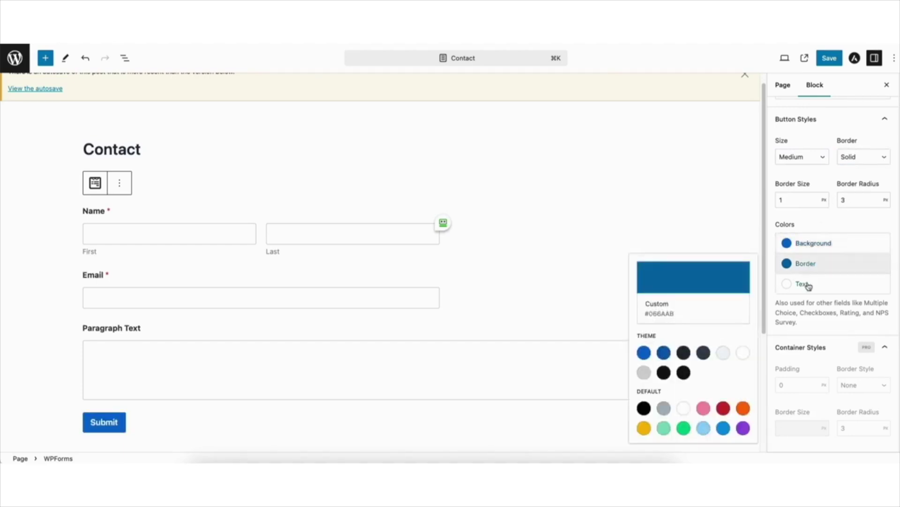
pyautogui.click(806, 285)
pyautogui.click(806, 285)
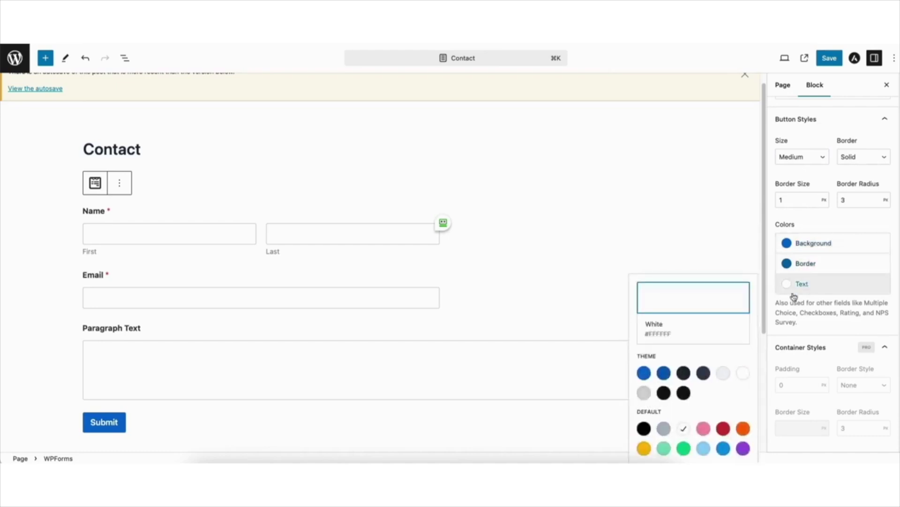
pyautogui.click(703, 373)
pyautogui.click(683, 376)
pyautogui.click(644, 375)
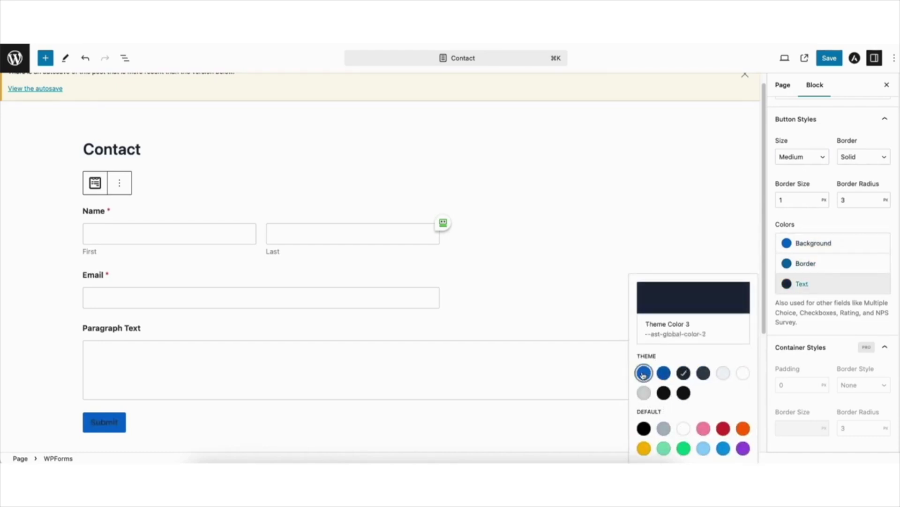
pyautogui.scroll(-2, 895, 324)
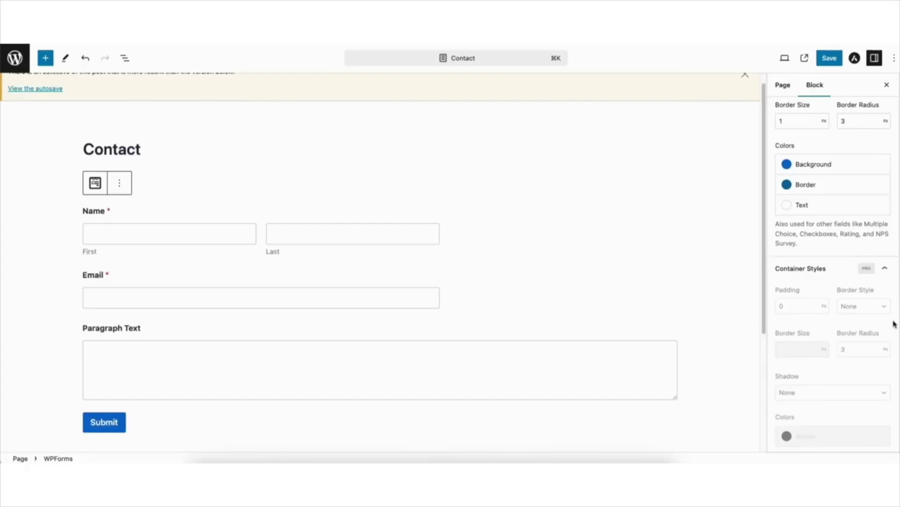
# Save the Contact page with the styled form and view it live
pyautogui.click(828, 58)
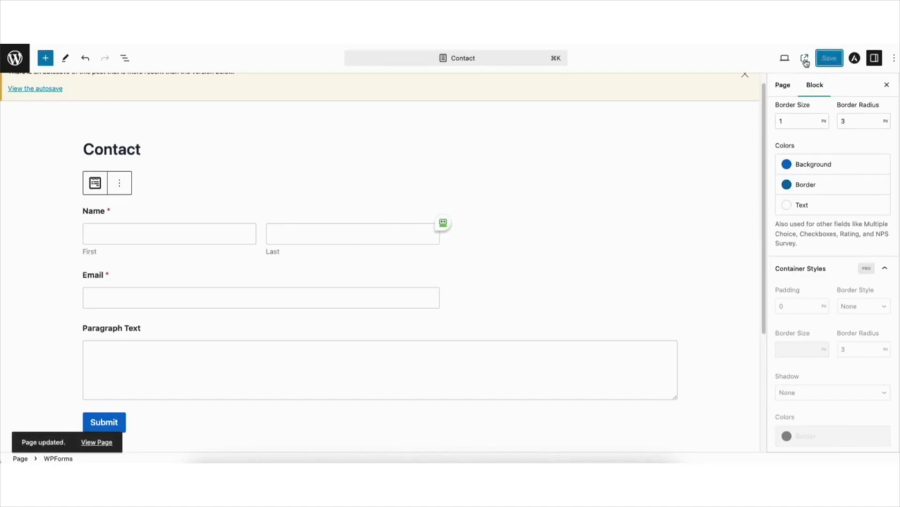
pyautogui.click(805, 60)
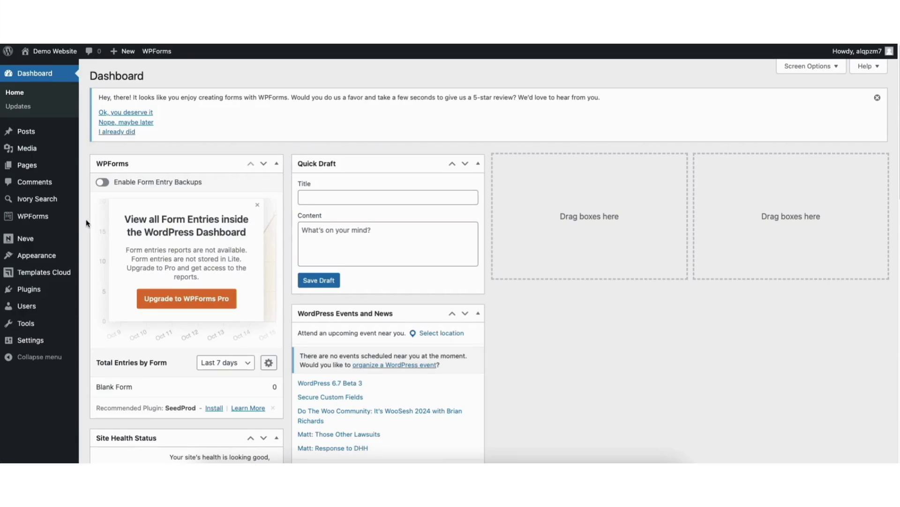
# Copy the Blank Form's shortcode [wpforms id="1050"] from All Forms, then scroll the Pages list to Sample Page
pyautogui.click(27, 220)
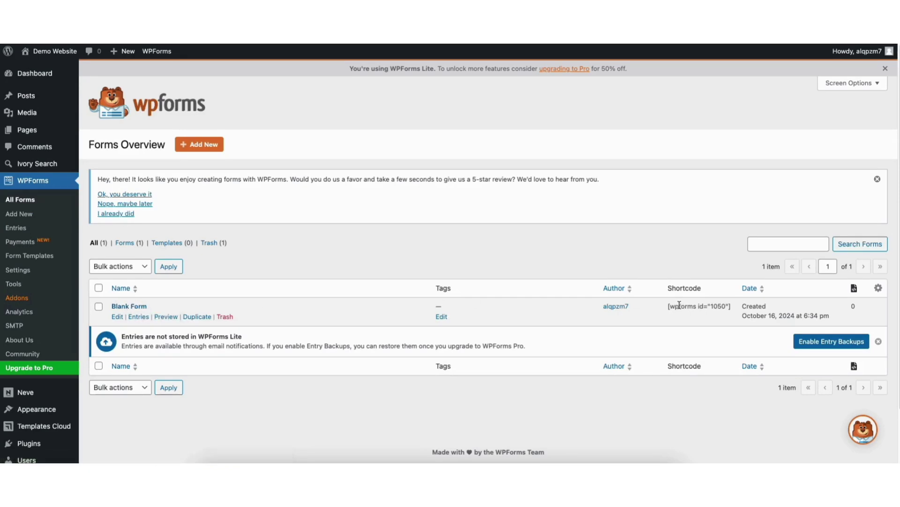
pyautogui.moveTo(669, 306); pyautogui.dragTo(731, 309)
pyautogui.press('super+c')
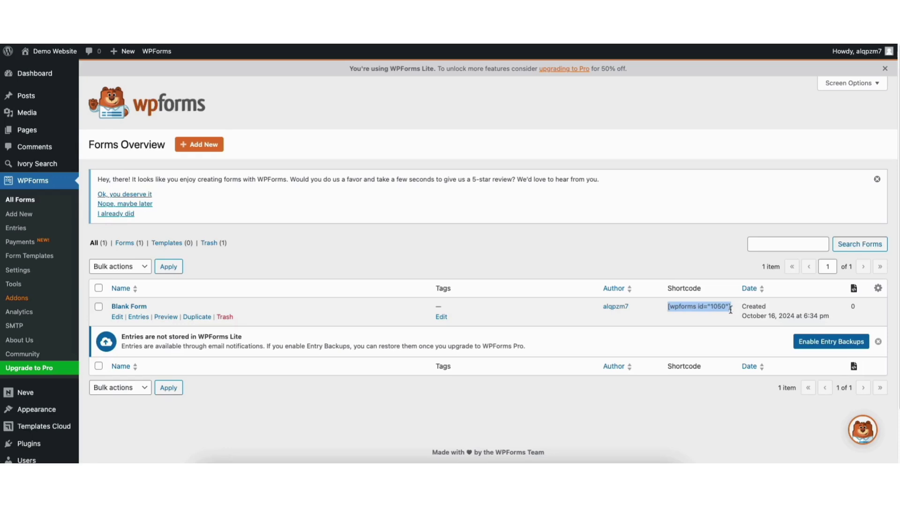
pyautogui.click(29, 131)
pyautogui.scroll(-2, 898, 217)
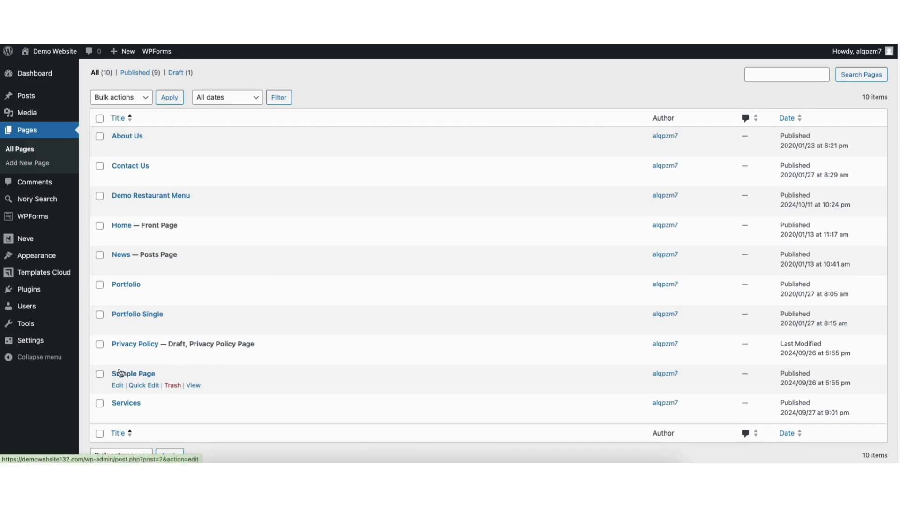
# Edit Sample Page and add an empty block after the last paragraph
pyautogui.click(117, 385)
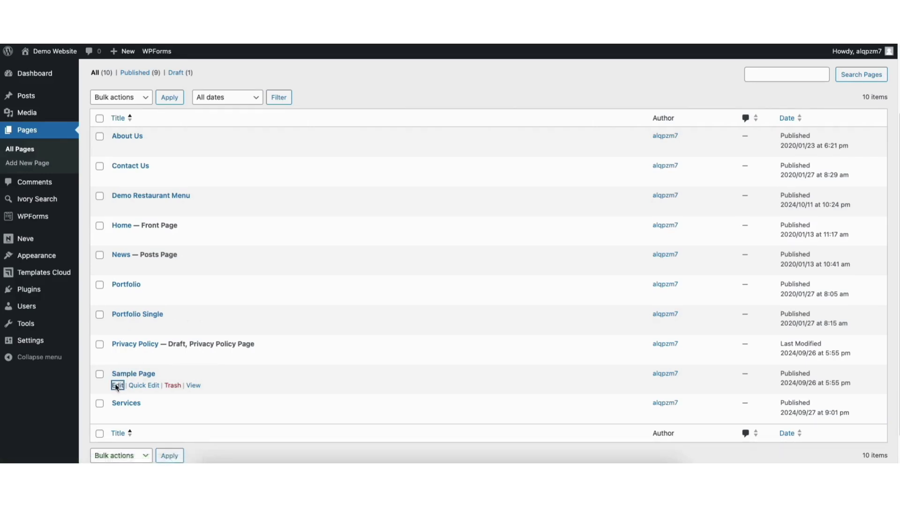
pyautogui.click(254, 368)
pyautogui.moveTo(765, 269); pyautogui.dragTo(765, 353)
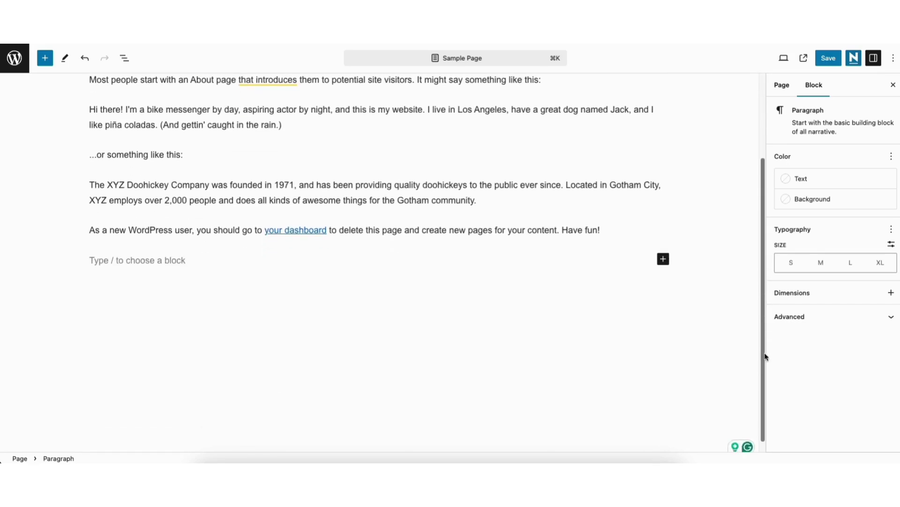
# Insert a Shortcode block holding [wpforms id="1050"], then save and view the page
pyautogui.click(663, 259)
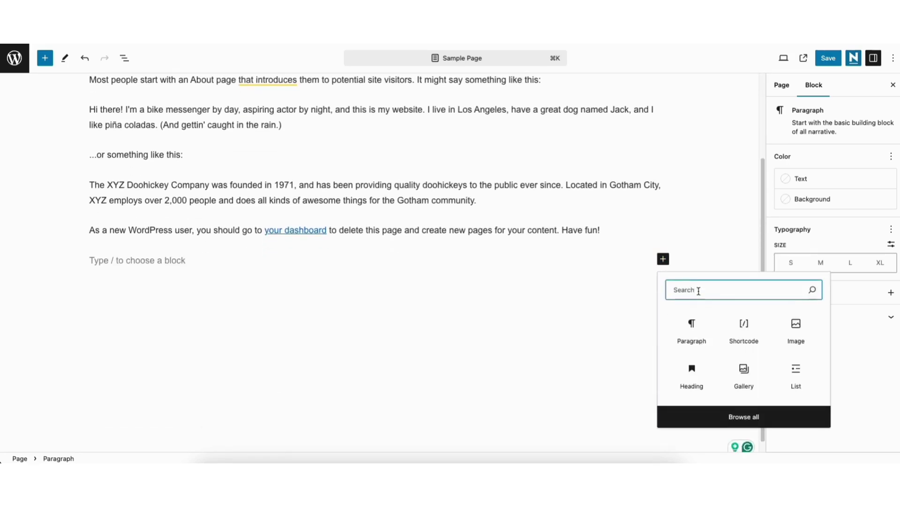
pyautogui.write('shortcode')
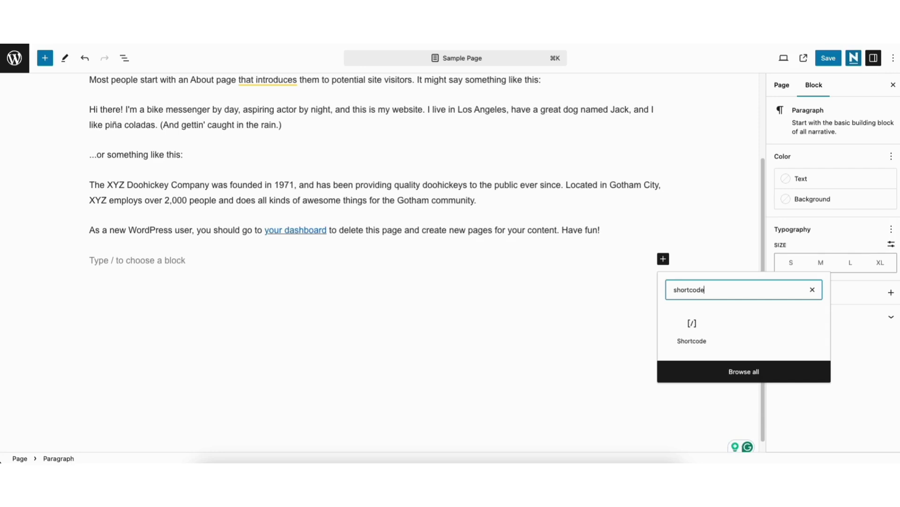
pyautogui.click(691, 331)
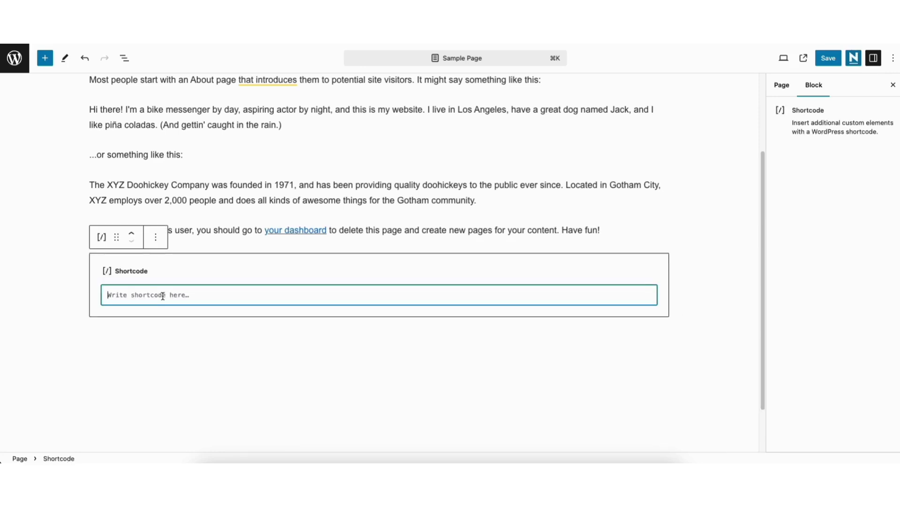
pyautogui.press('super+v')
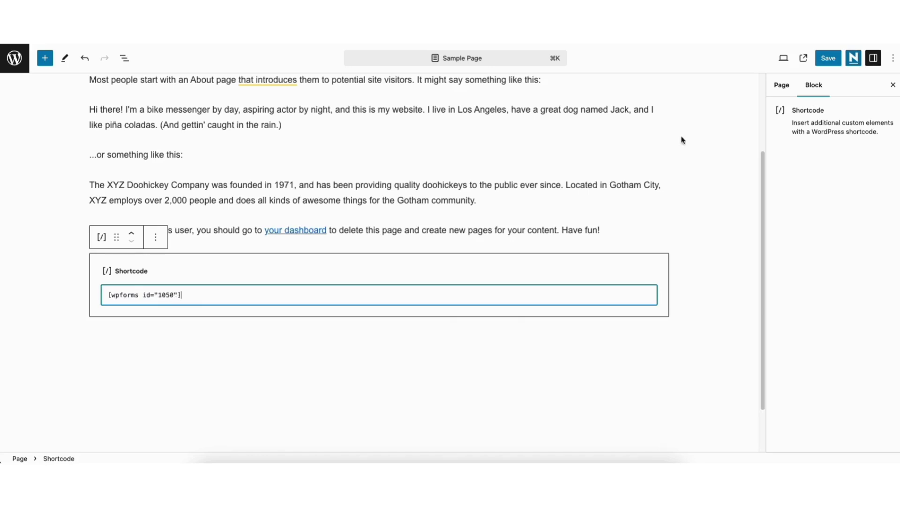
pyautogui.click(829, 58)
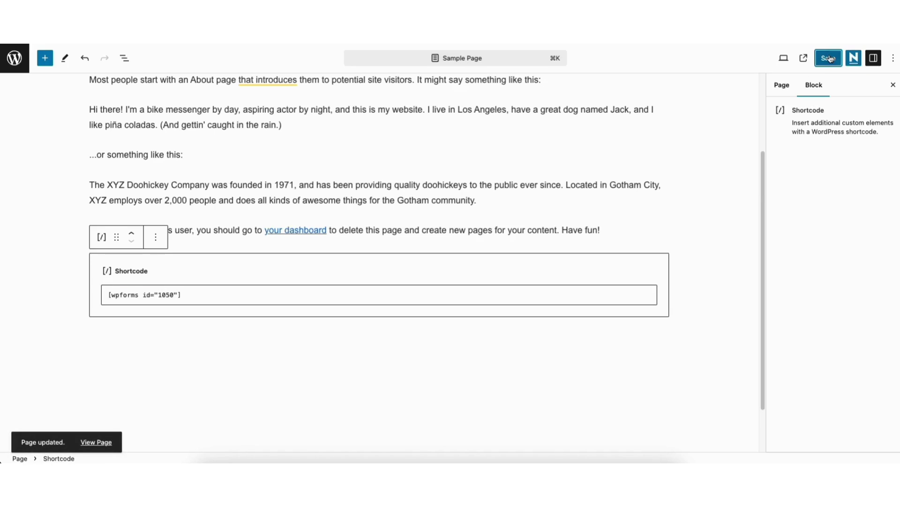
pyautogui.click(803, 59)
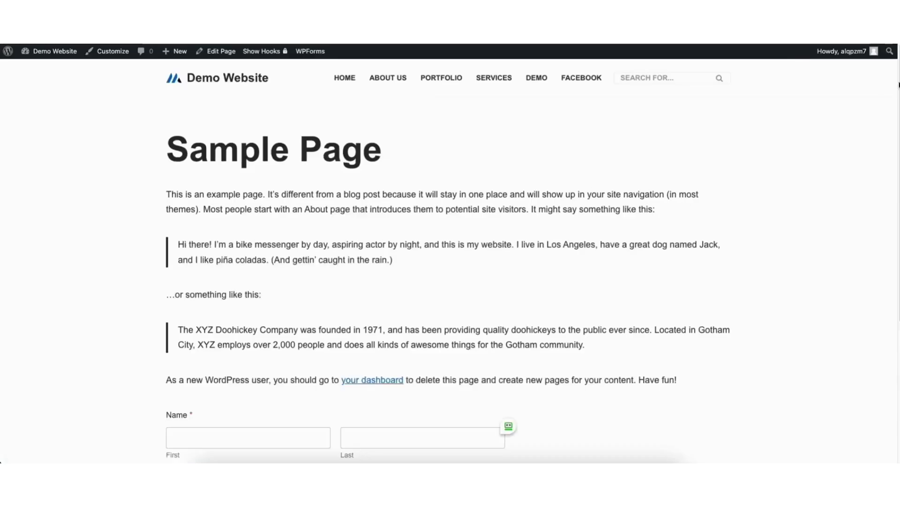
pyautogui.scroll(-5, 512, 305)
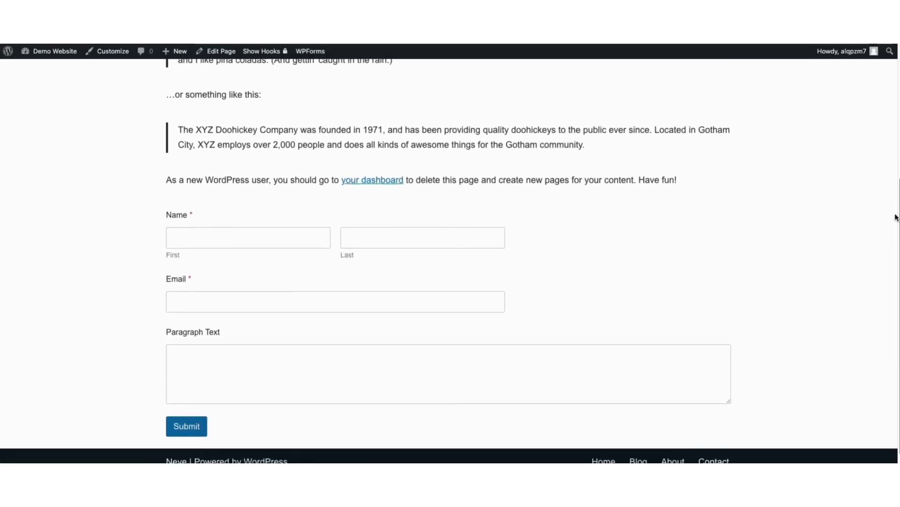